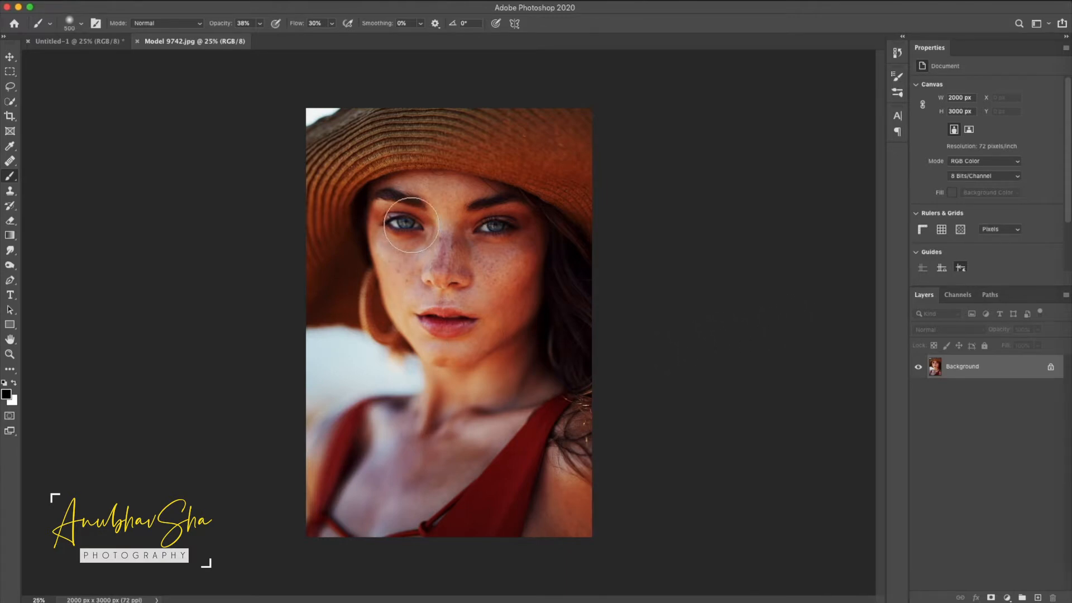
- Unlock the Background as a regular layer with its default name and duplicate it
{"action": "double_click", "coordinate": [999, 368]}
{"action": "left_click", "coordinate": [636, 283]}
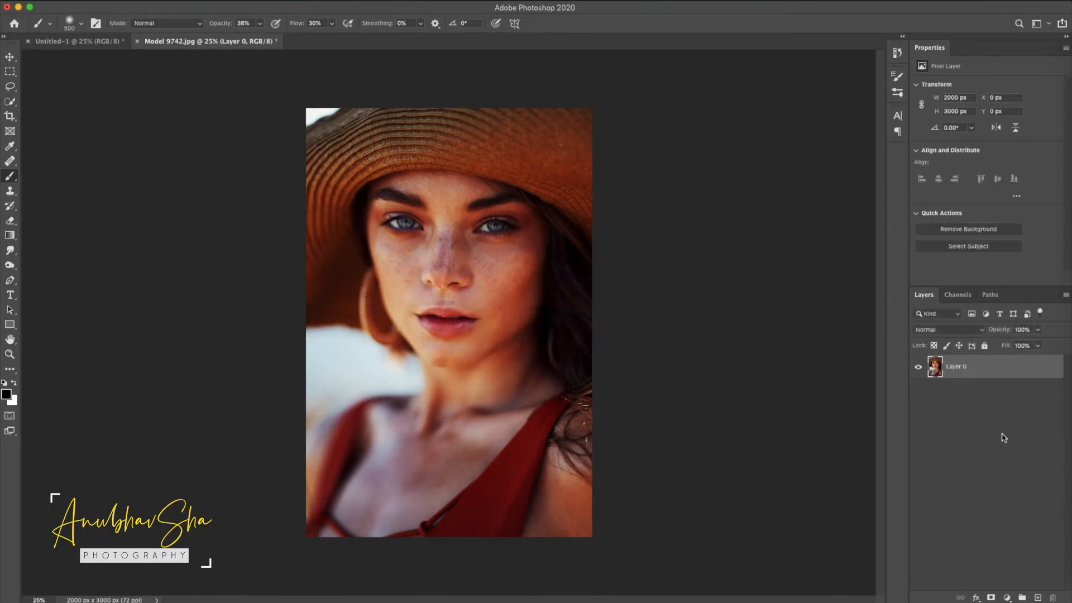
{"action": "left_click", "coordinate": [1000, 461]}
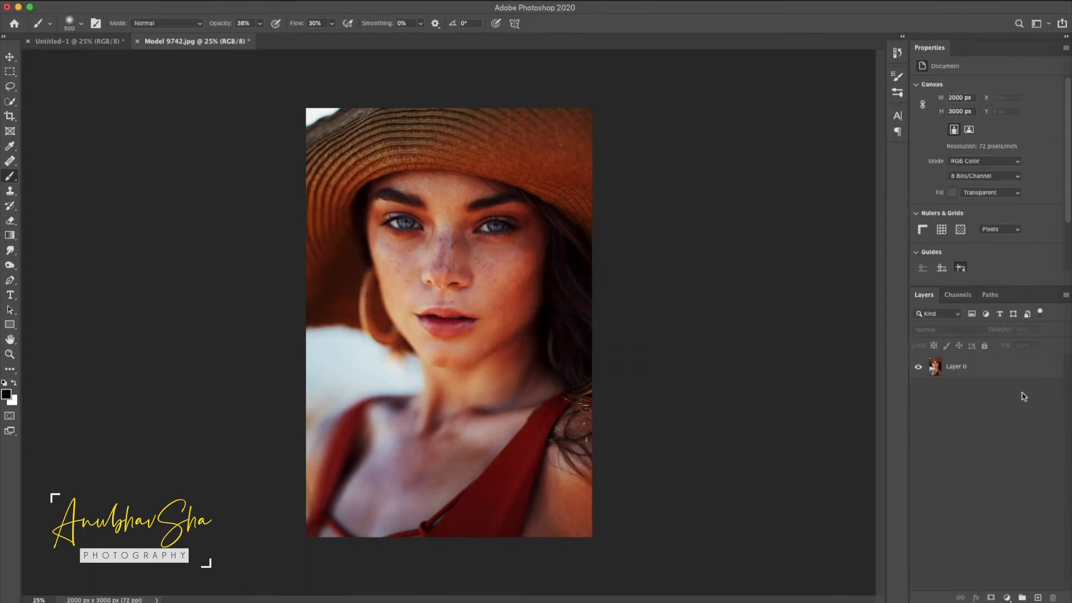
{"action": "left_click", "coordinate": [1001, 371]}
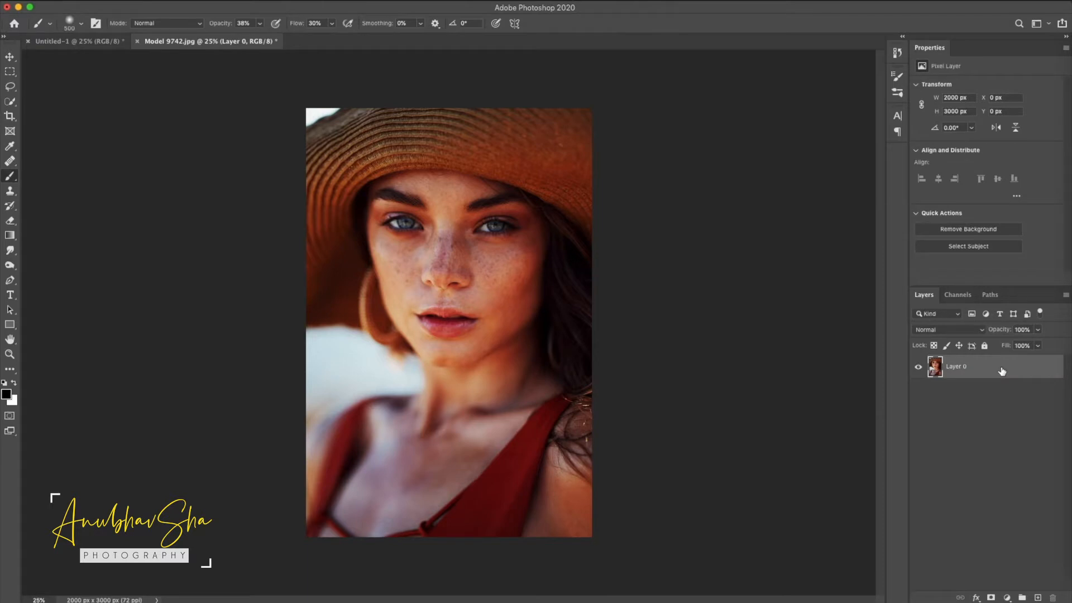
{"action": "key", "text": "ctrl+j"}
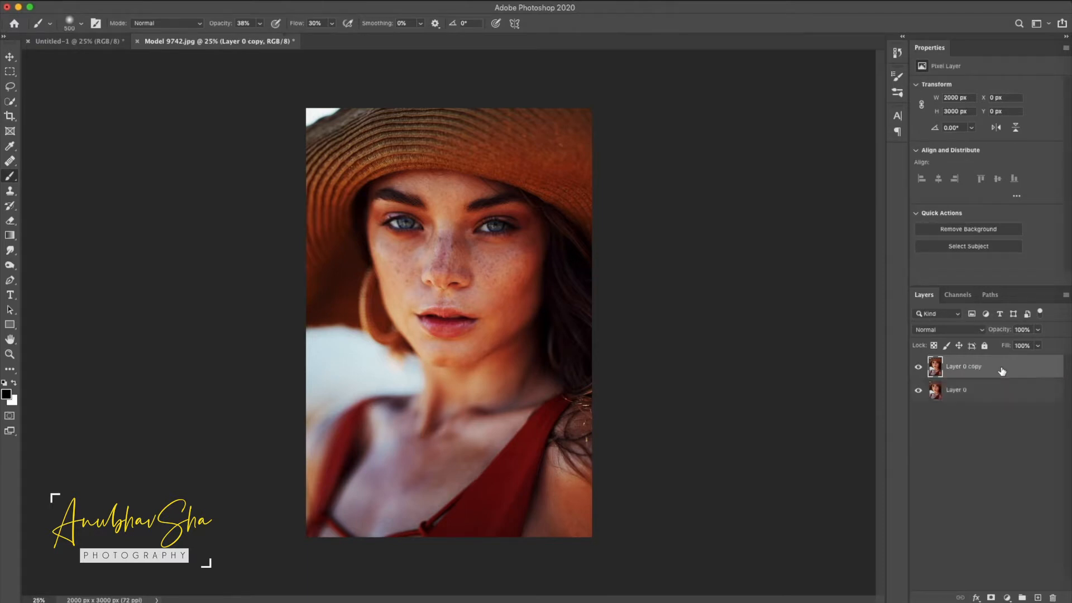
- Hide the original photo layer and convert the duplicate layer to a smart object
{"action": "left_click", "coordinate": [917, 391]}
{"action": "right_click", "coordinate": [1001, 372]}
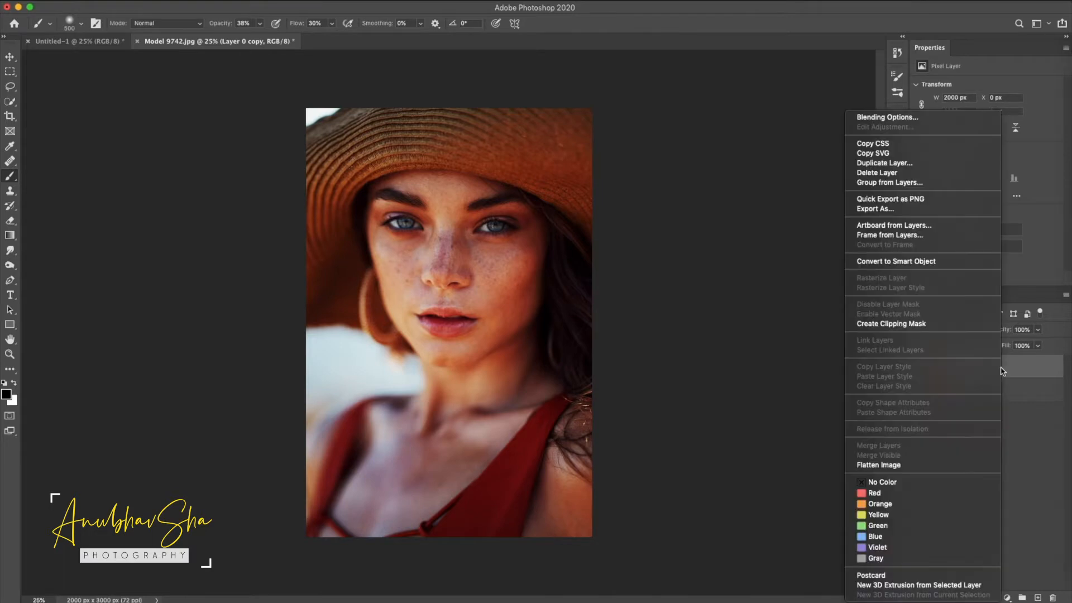
{"action": "left_click", "coordinate": [890, 261]}
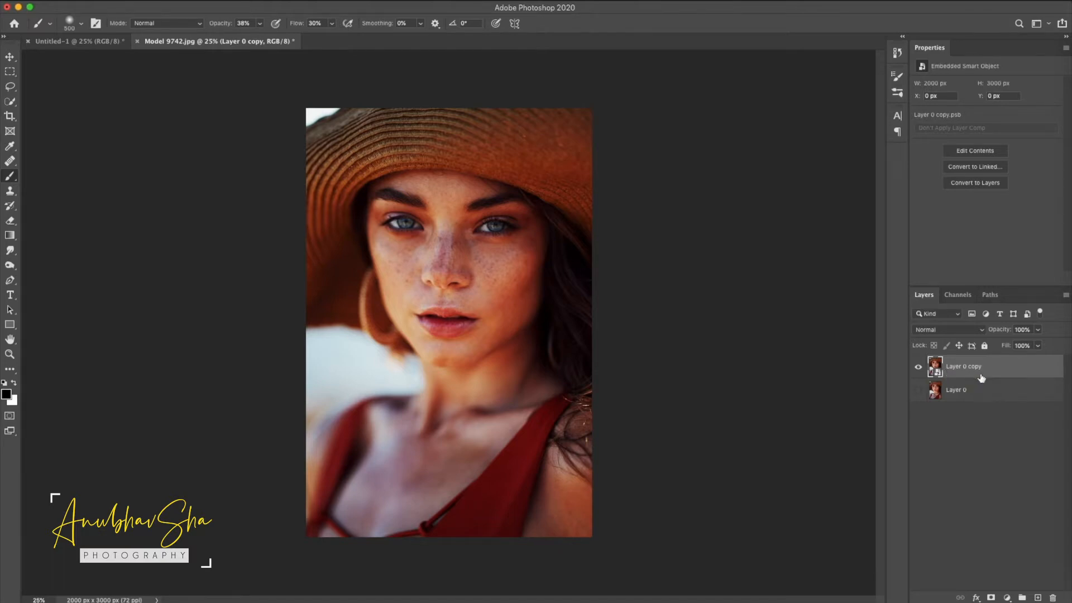
- Add a Hue/Saturation adjustment layer above the duplicate and set its saturation to -100
{"action": "left_click", "coordinate": [1007, 597]}
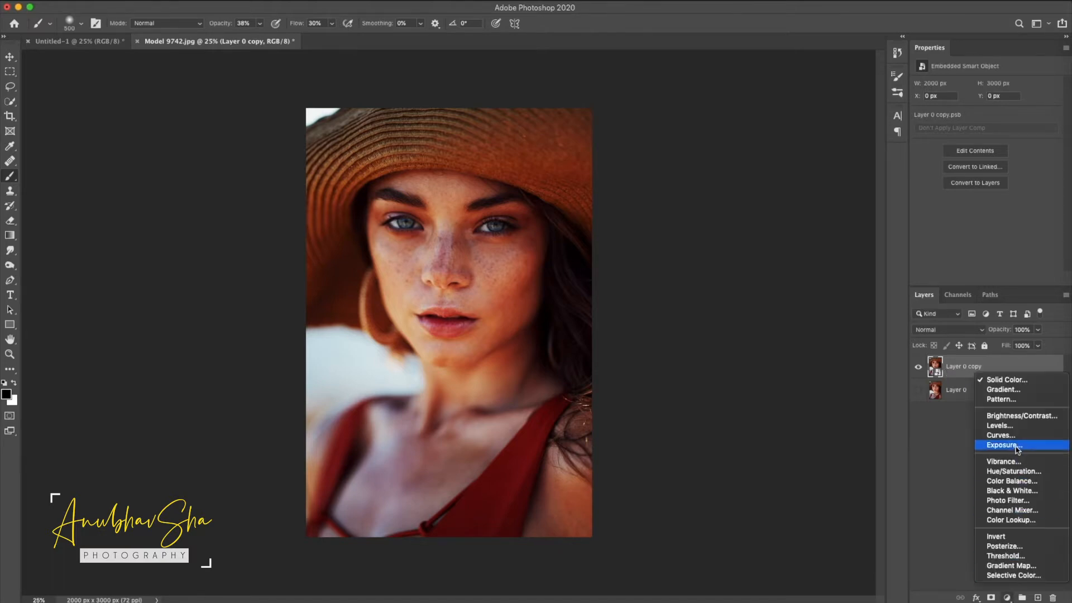
{"action": "left_click", "coordinate": [1002, 473]}
{"action": "left_click_drag", "start_coordinate": [985, 149], "coordinate": [908, 151]}
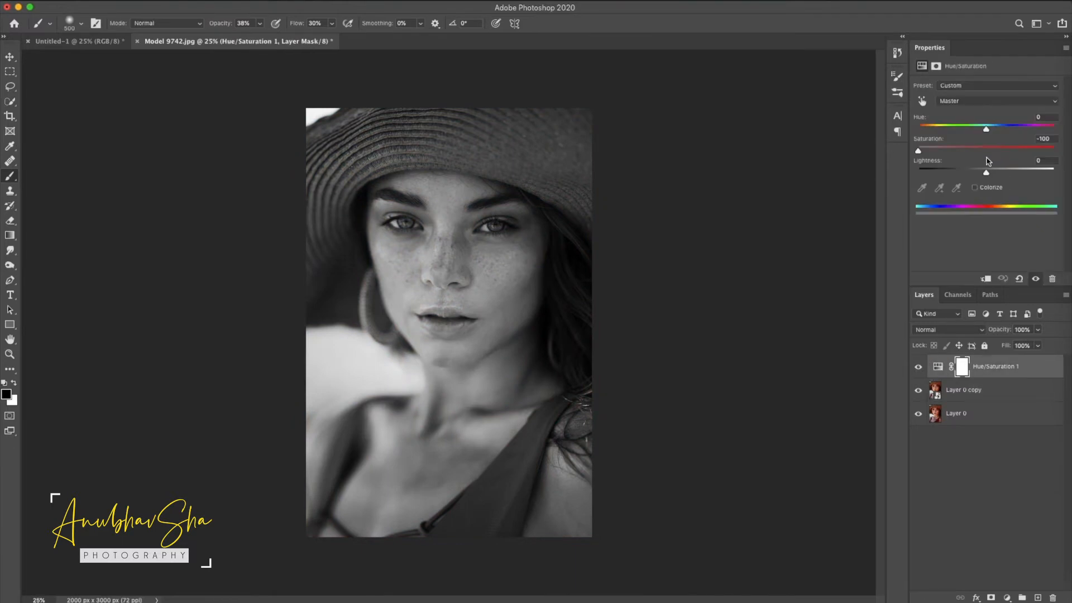
- Set the smart object layer's blend mode to Color Dodge and invert its colours
{"action": "left_click", "coordinate": [967, 392]}
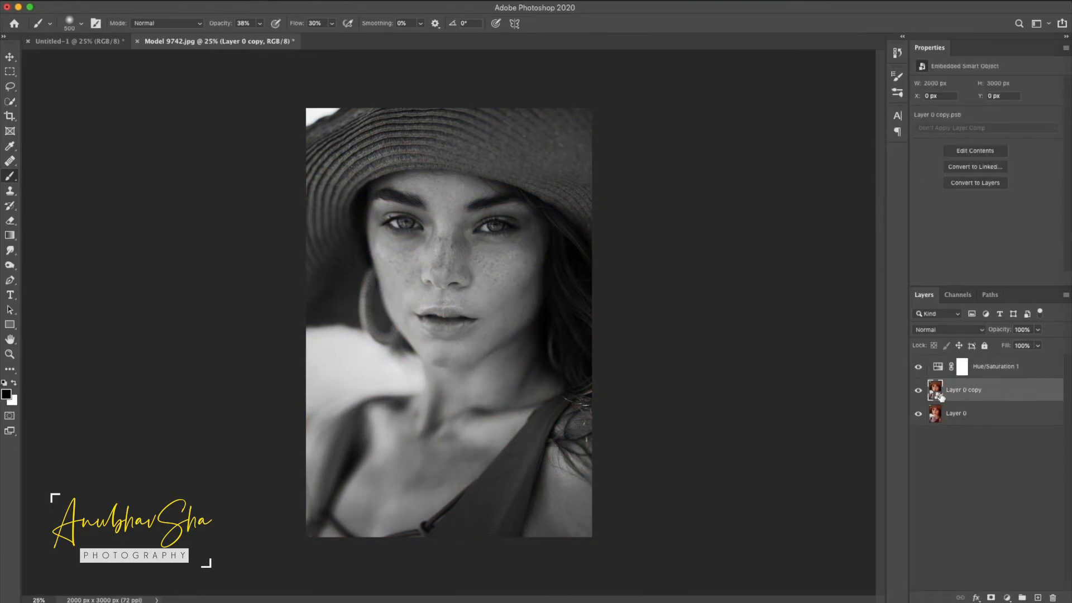
{"action": "left_click", "coordinate": [941, 331]}
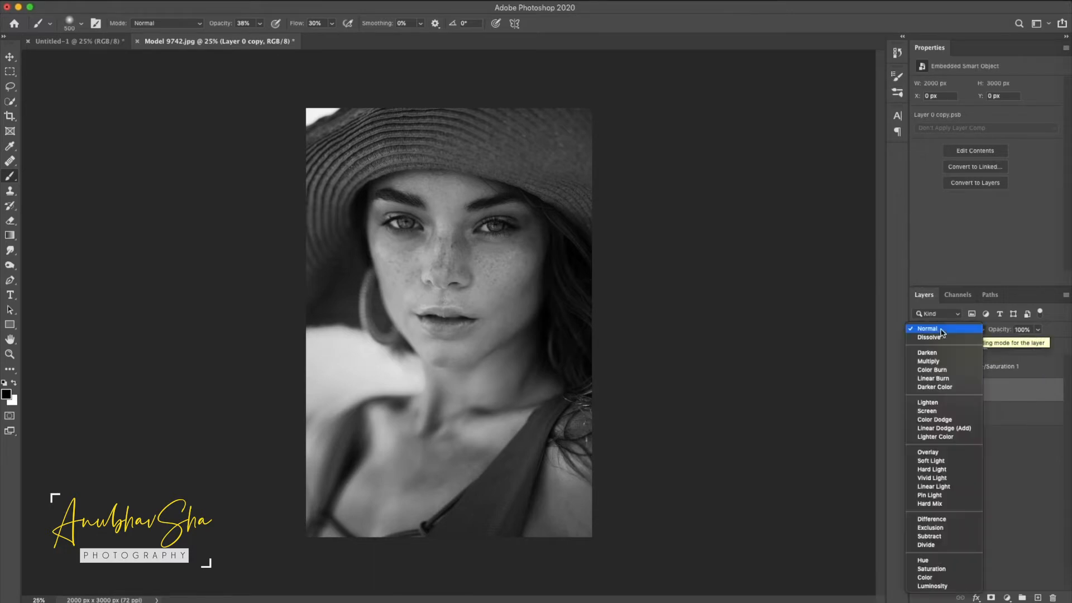
{"action": "left_click", "coordinate": [951, 420]}
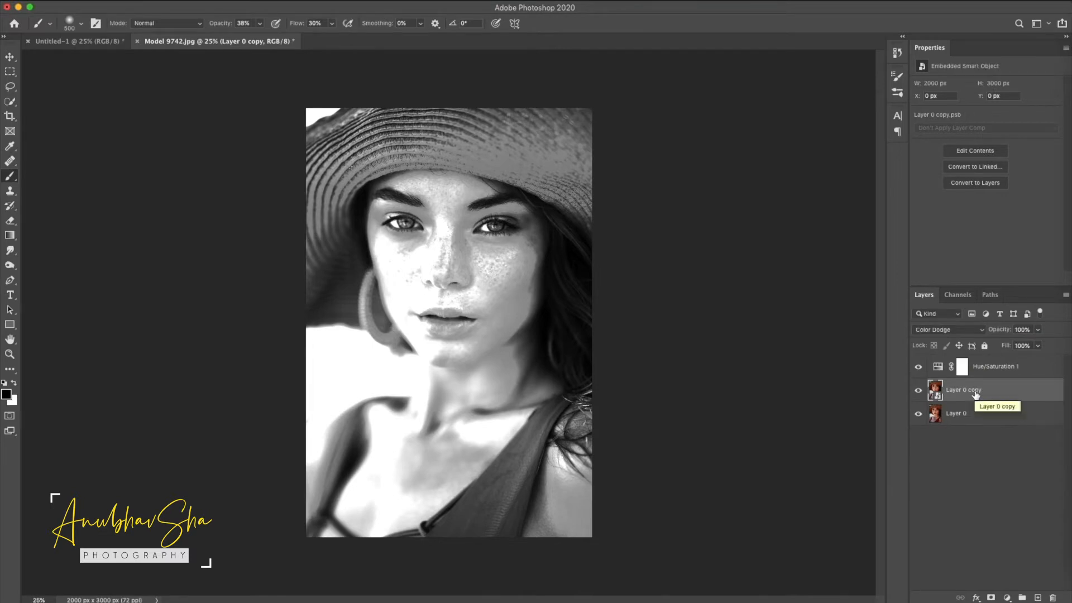
{"action": "key", "text": "super+i"}
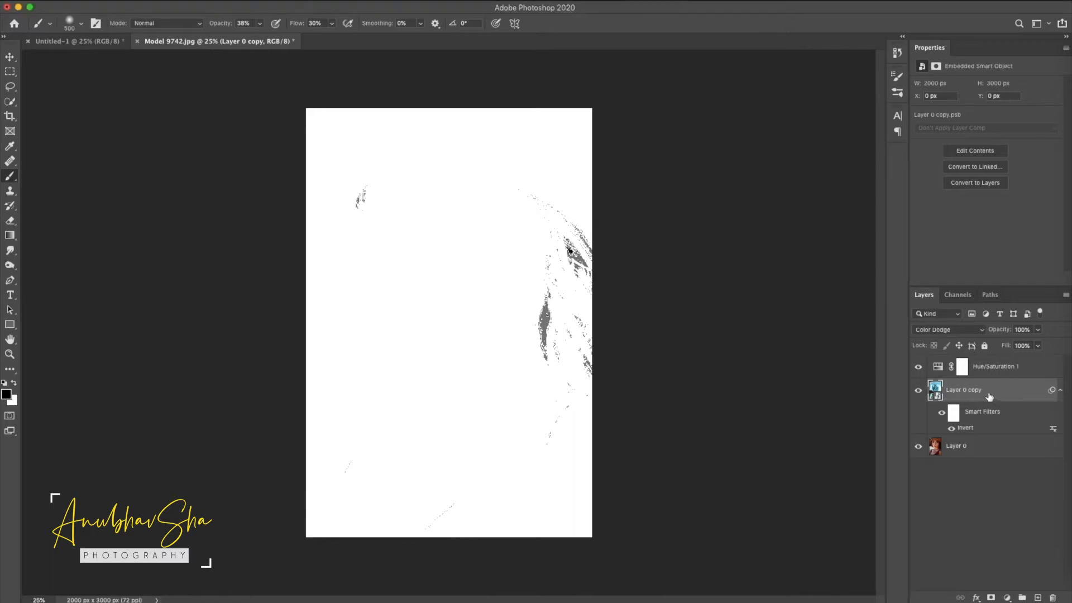
- Apply a Gaussian Blur with a small radius to the inverted smart object to bring out pencil-like outlines
{"action": "left_click", "coordinate": [266, 1]}
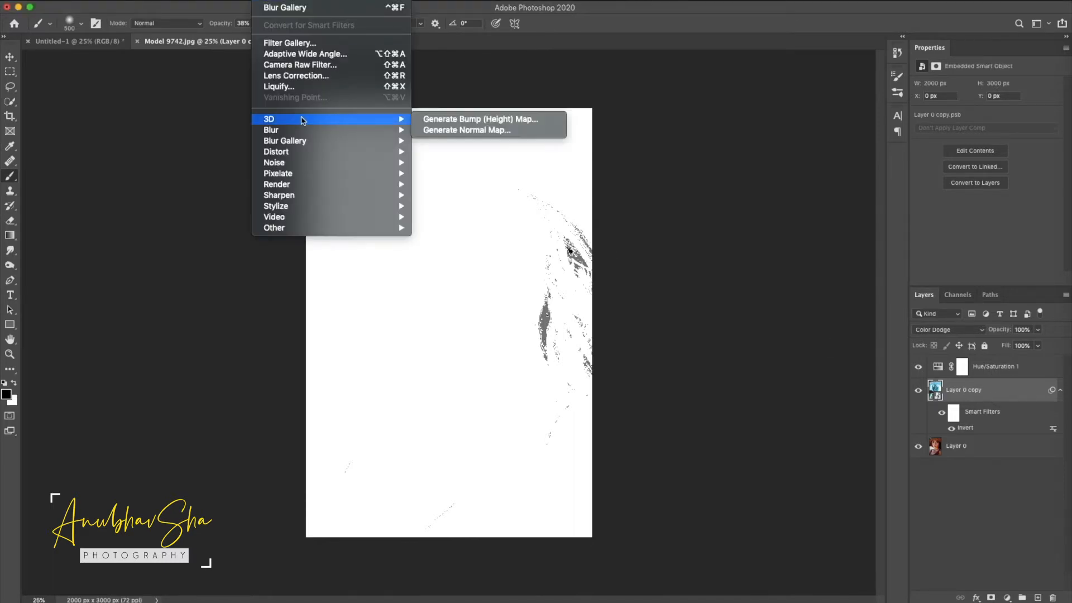
{"action": "mouse_move", "coordinate": [302, 130]}
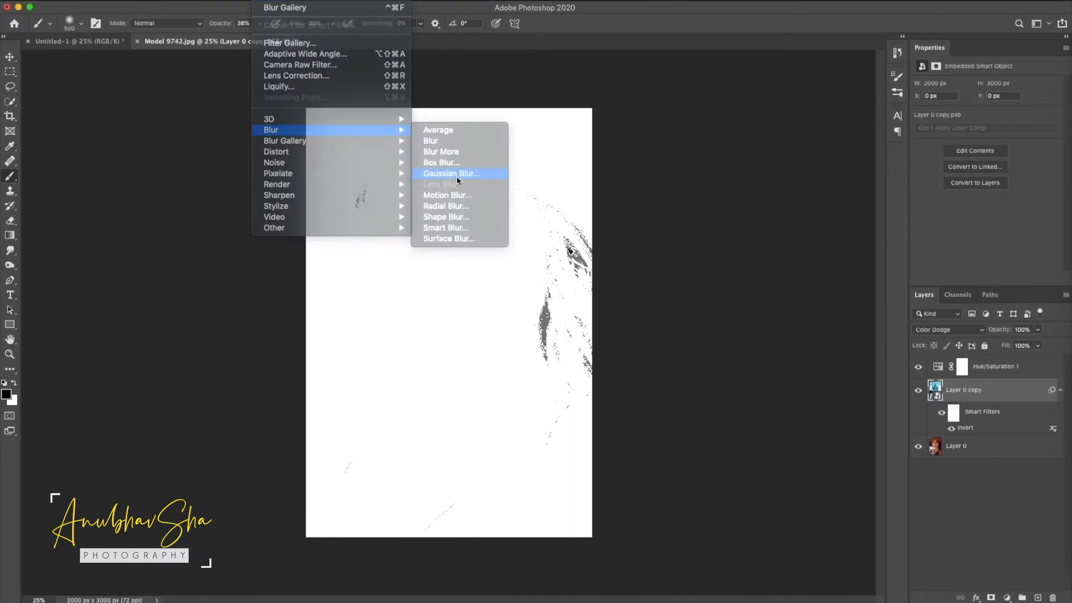
{"action": "left_click", "coordinate": [450, 173]}
{"action": "left_click_drag", "start_coordinate": [712, 300], "coordinate": [785, 299]}
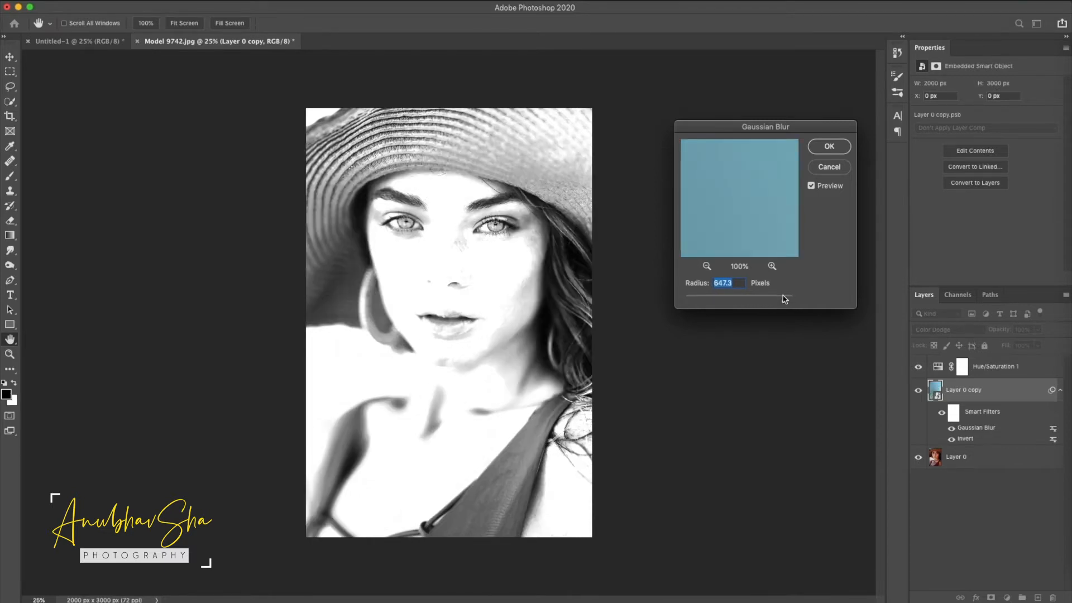
{"action": "left_click_drag", "start_coordinate": [781, 300], "coordinate": [724, 302]}
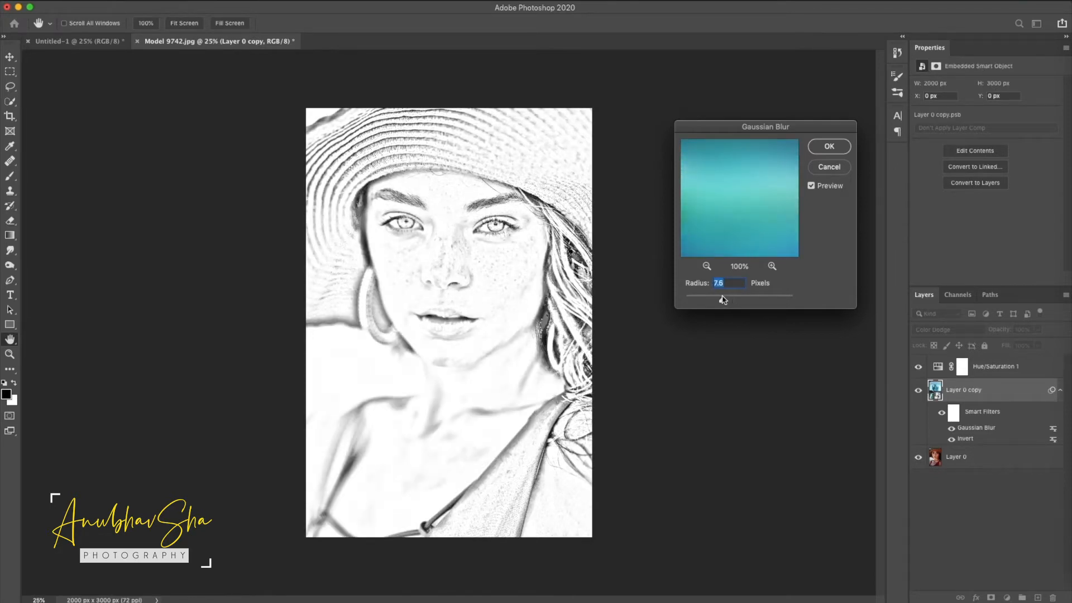
{"action": "key", "text": "Return"}
{"action": "key", "text": "b"}
{"action": "left_click", "coordinate": [990, 440]}
{"action": "left_click", "coordinate": [953, 385]}
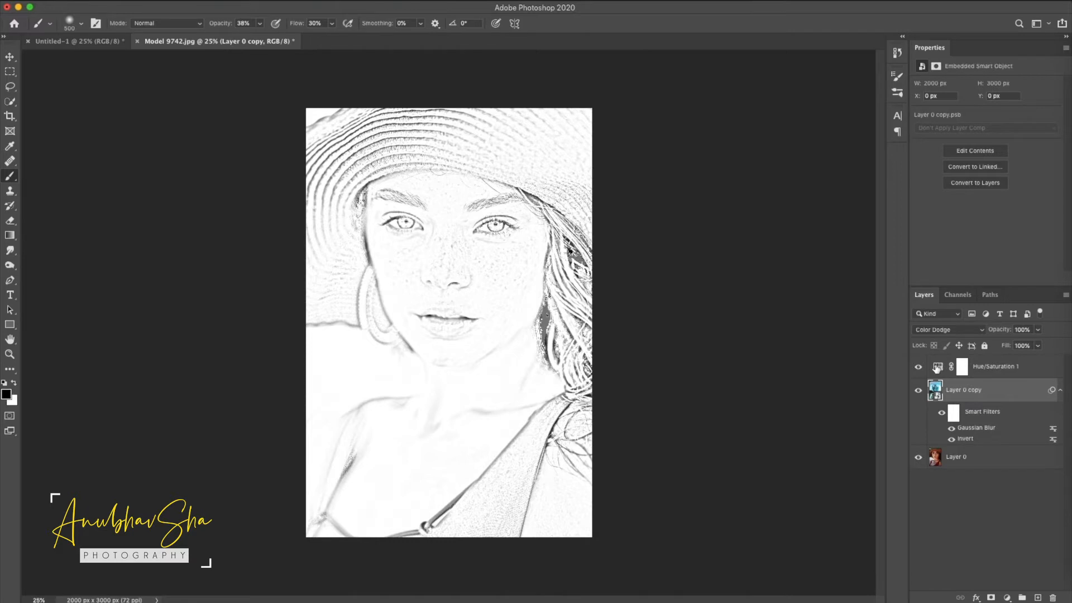
- Create a new layer above the Hue/Saturation adjustment, fill it with white and set its blend mode to Multiply
{"action": "left_click", "coordinate": [937, 367]}
{"action": "left_click", "coordinate": [1036, 597]}
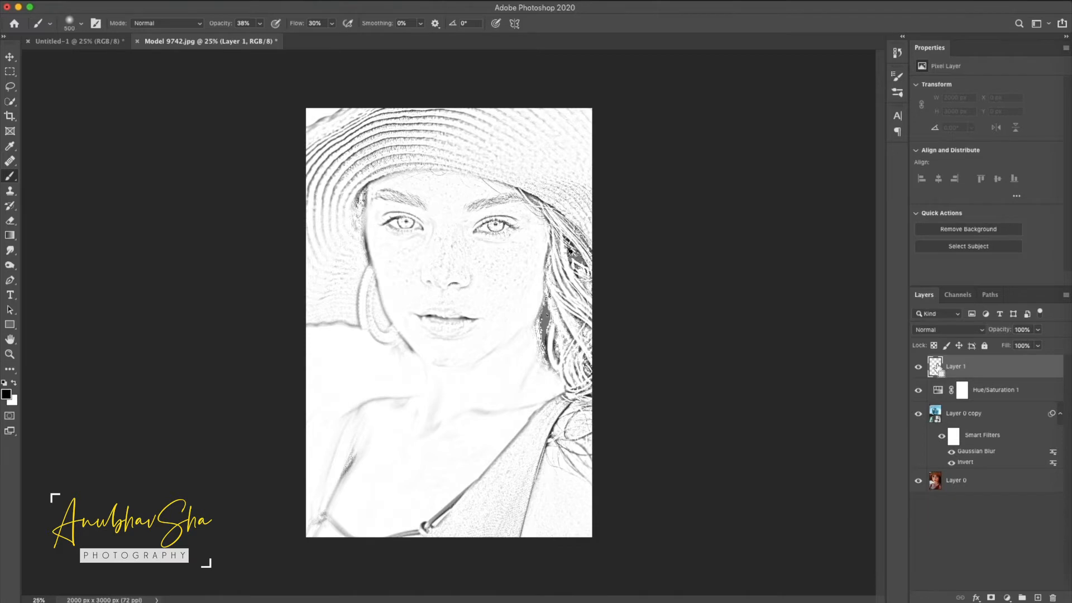
{"action": "key", "text": "super+BackSpace"}
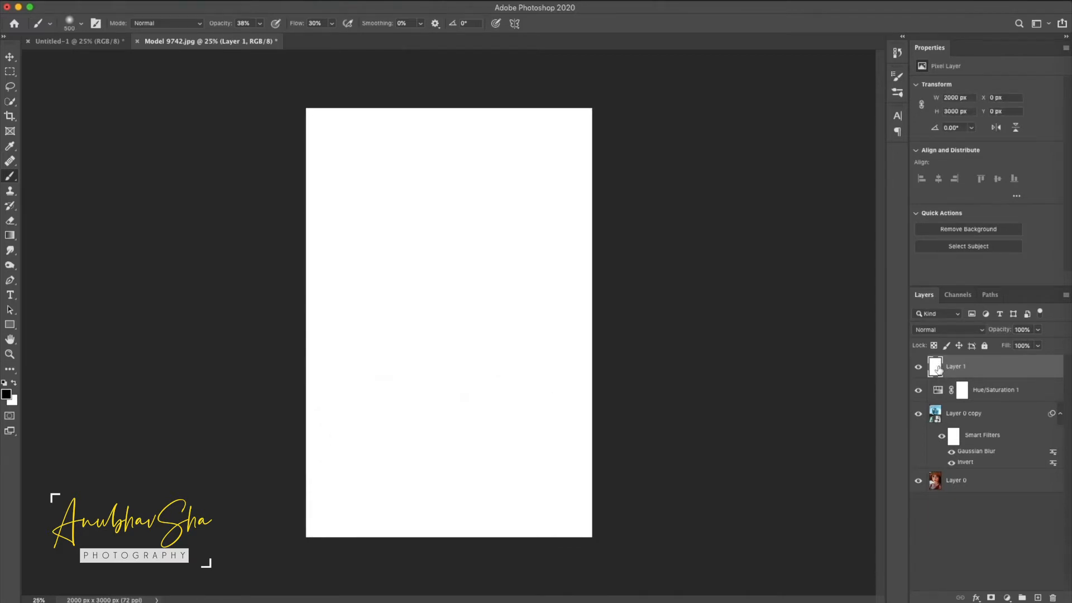
{"action": "left_click", "coordinate": [939, 331]}
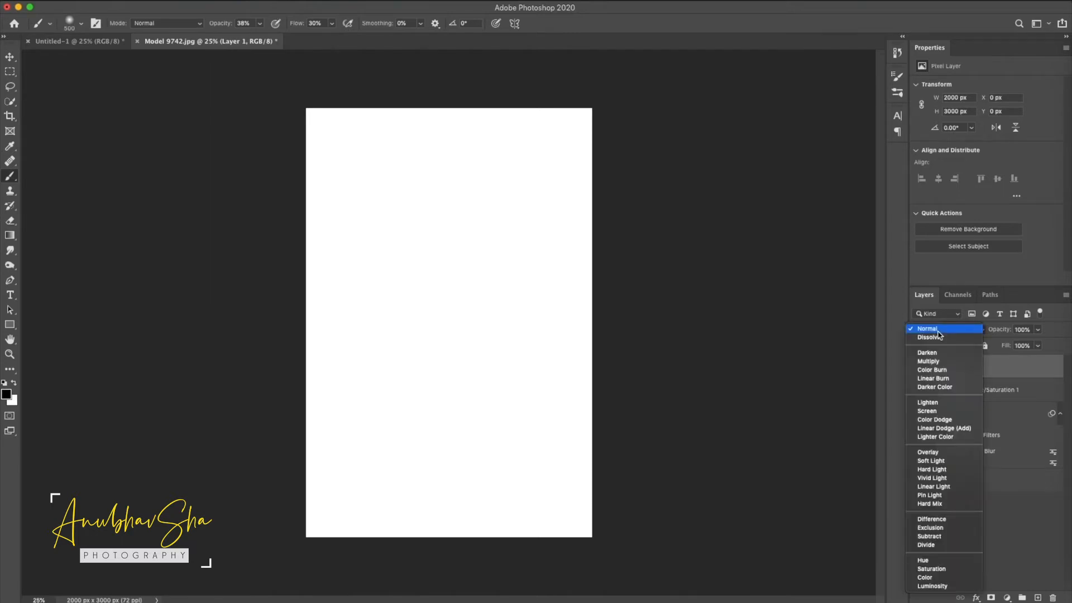
{"action": "left_click", "coordinate": [937, 363]}
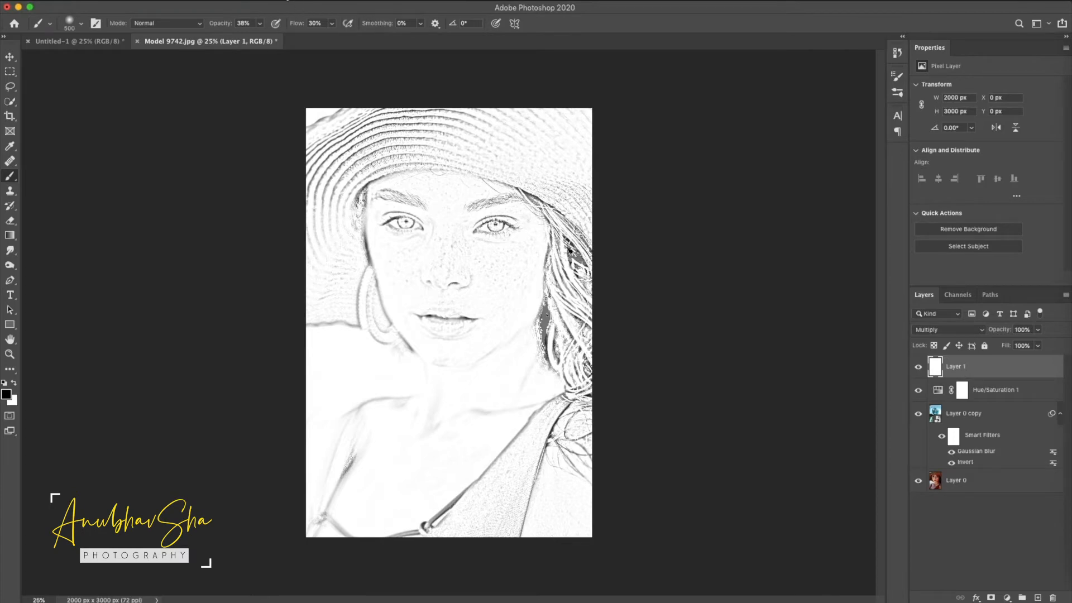
- Apply the Filter Gallery's Texturizer filter with the Sandstone texture to the white layer
{"action": "left_click", "coordinate": [269, 0]}
{"action": "left_click", "coordinate": [265, 45]}
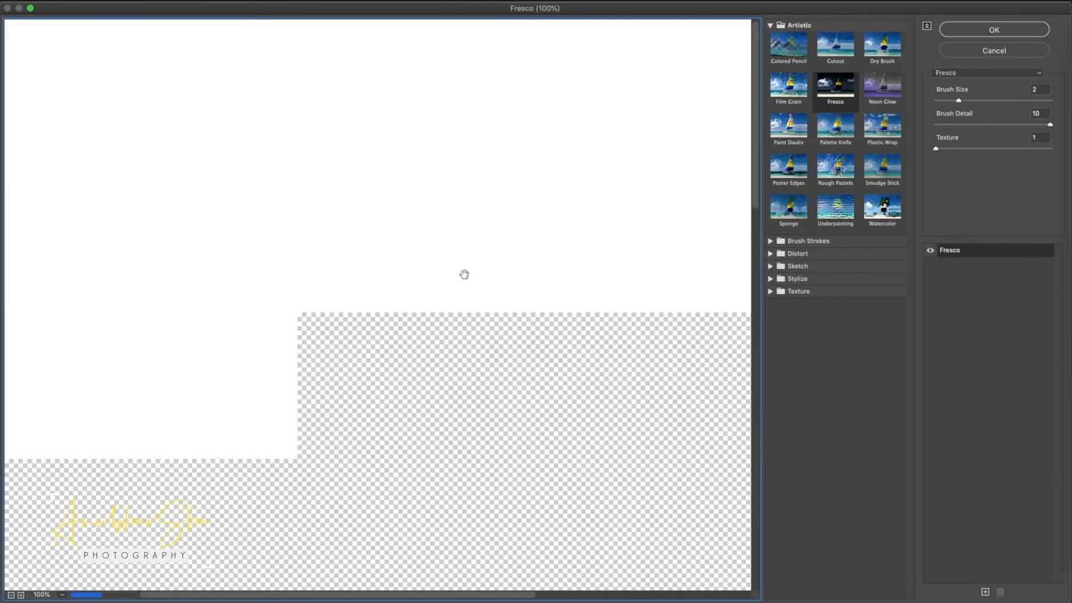
{"action": "key", "text": "super"}
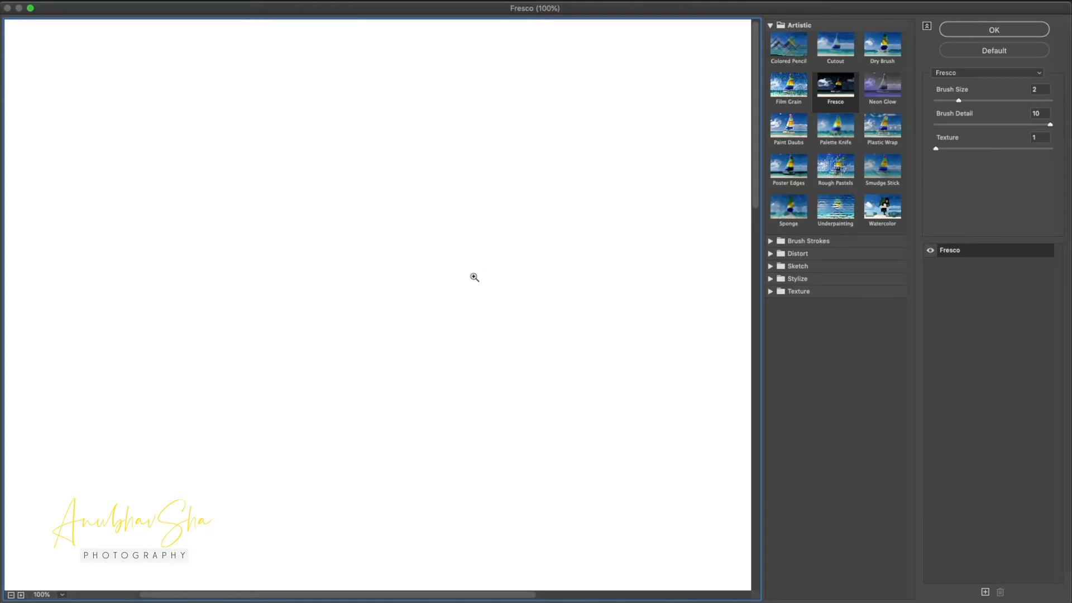
{"action": "key", "text": "super+0"}
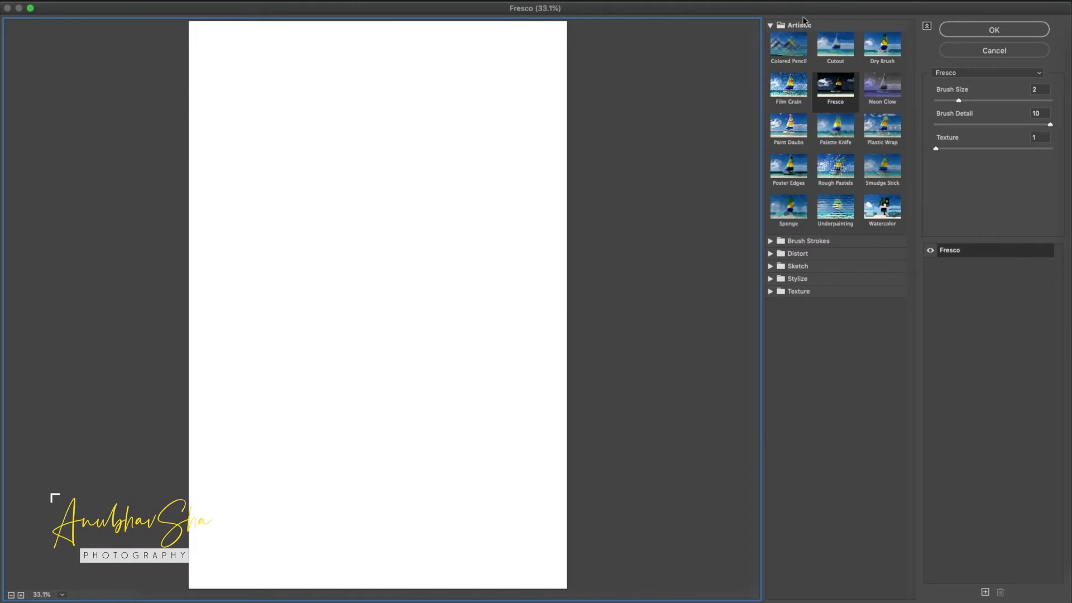
{"action": "left_click", "coordinate": [798, 292]}
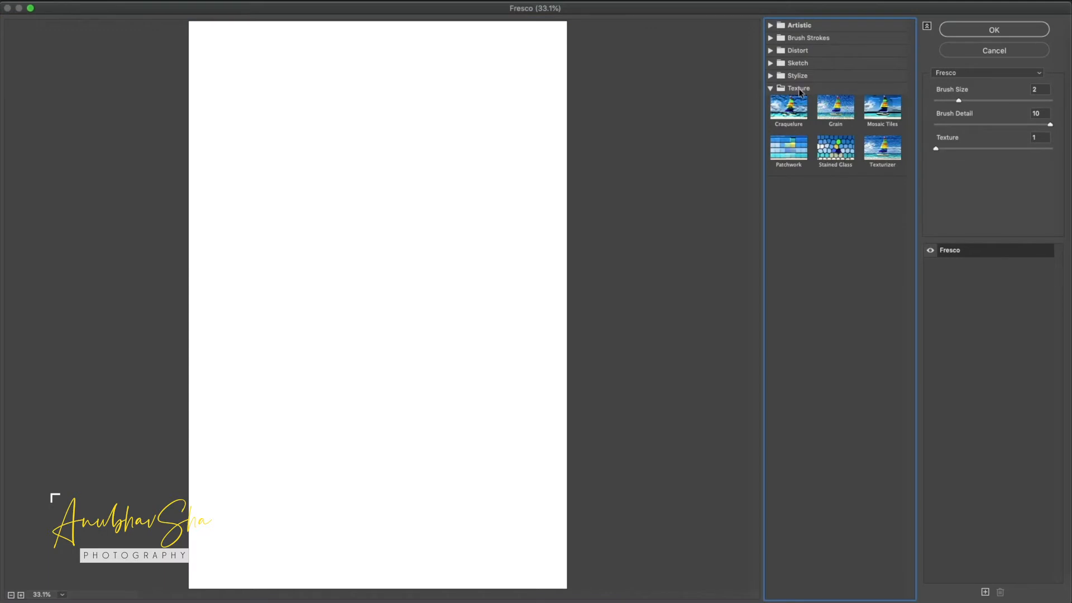
{"action": "left_click", "coordinate": [880, 151]}
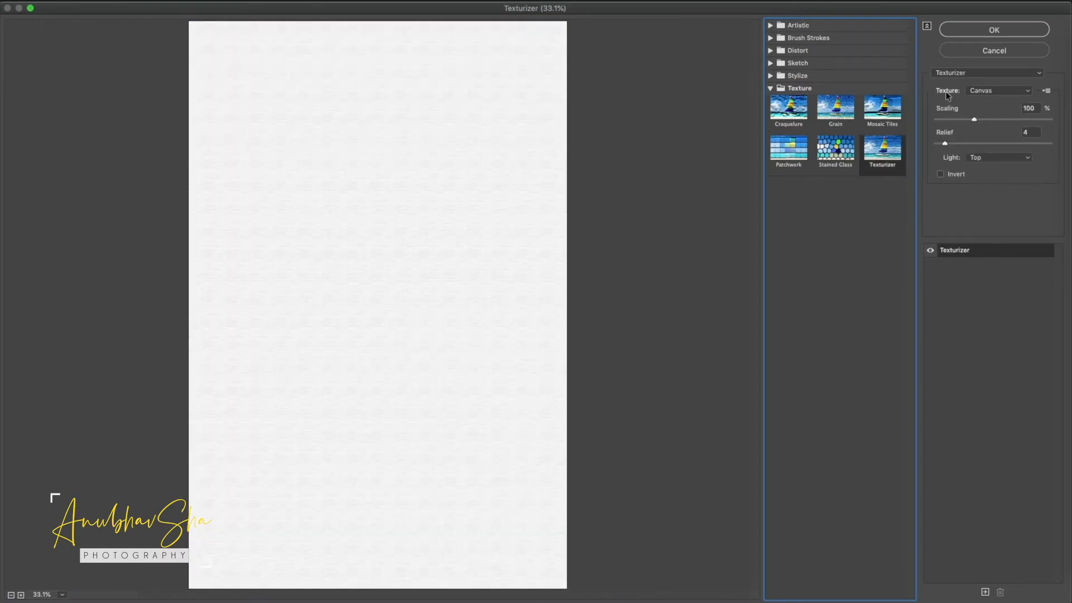
{"action": "left_click", "coordinate": [983, 90]}
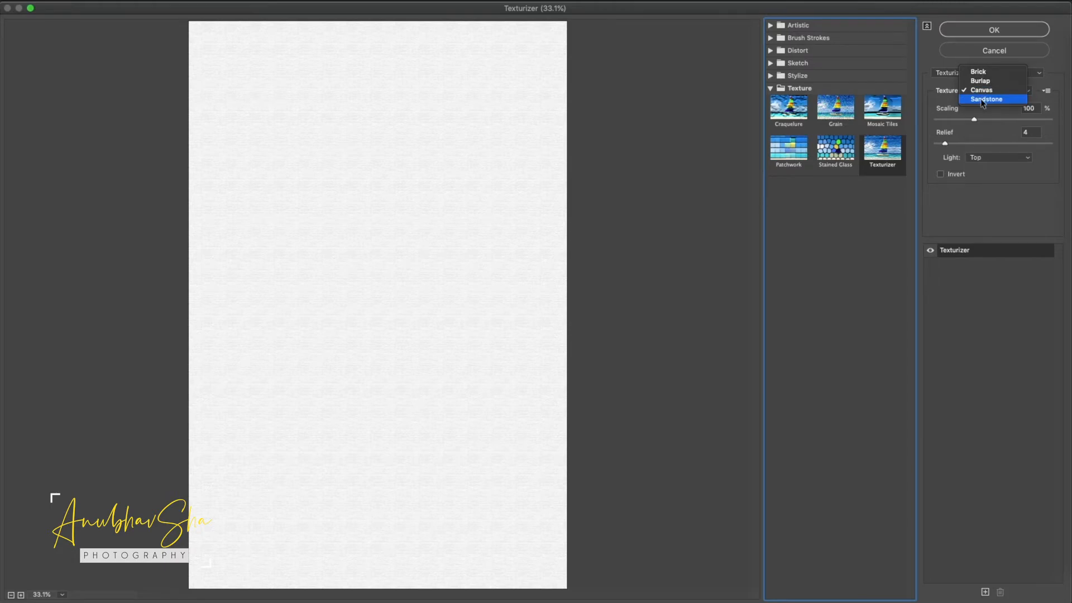
{"action": "left_click", "coordinate": [980, 99]}
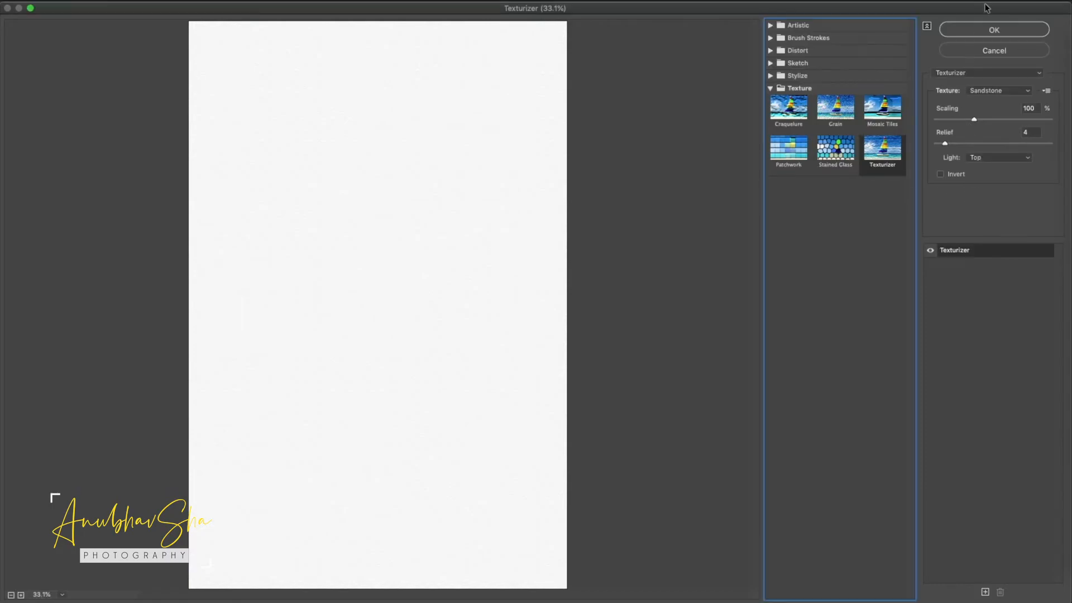
{"action": "left_click", "coordinate": [969, 32]}
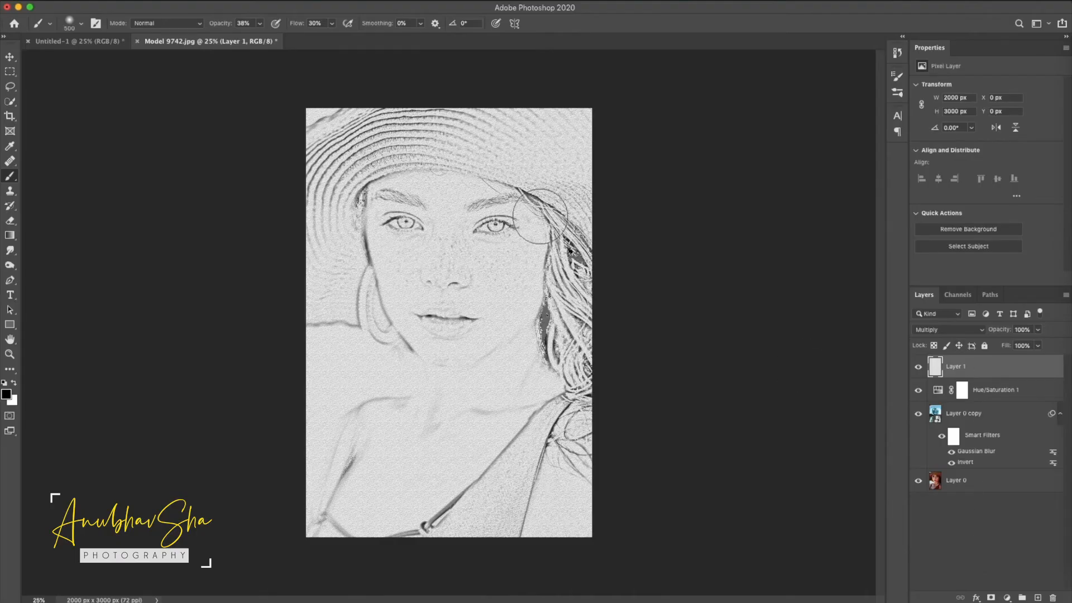
- Add a layer mask to the texture layer and paint it with a large soft black brush at 63% opacity to fade the texture
{"action": "left_click", "coordinate": [990, 597]}
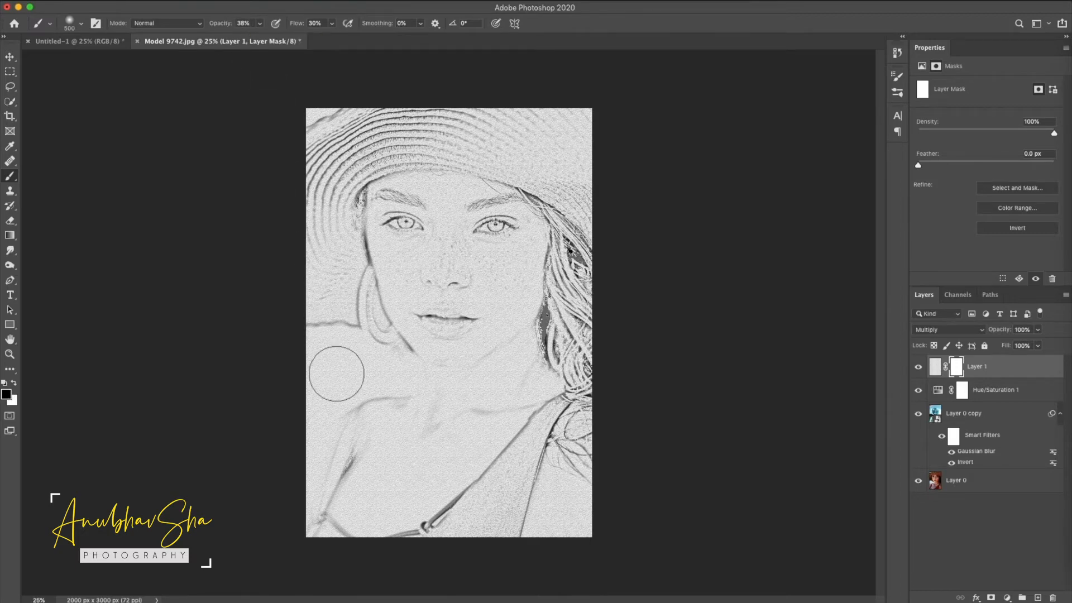
{"action": "mouse_move", "coordinate": [342, 390]}
{"action": "left_mouse_down"}
{"action": "mouse_move", "coordinate": [363, 397]}
{"action": "mouse_move", "coordinate": [384, 374]}
{"action": "mouse_move", "coordinate": [204, 383]}
{"action": "mouse_move", "coordinate": [348, 382]}
{"action": "left_mouse_up"}
{"action": "mouse_move", "coordinate": [302, 431]}
{"action": "left_mouse_down"}
{"action": "mouse_move", "coordinate": [325, 447]}
{"action": "mouse_move", "coordinate": [354, 405]}
{"action": "mouse_move", "coordinate": [380, 395]}
{"action": "mouse_move", "coordinate": [357, 374]}
{"action": "mouse_move", "coordinate": [532, 439]}
{"action": "left_mouse_up"}
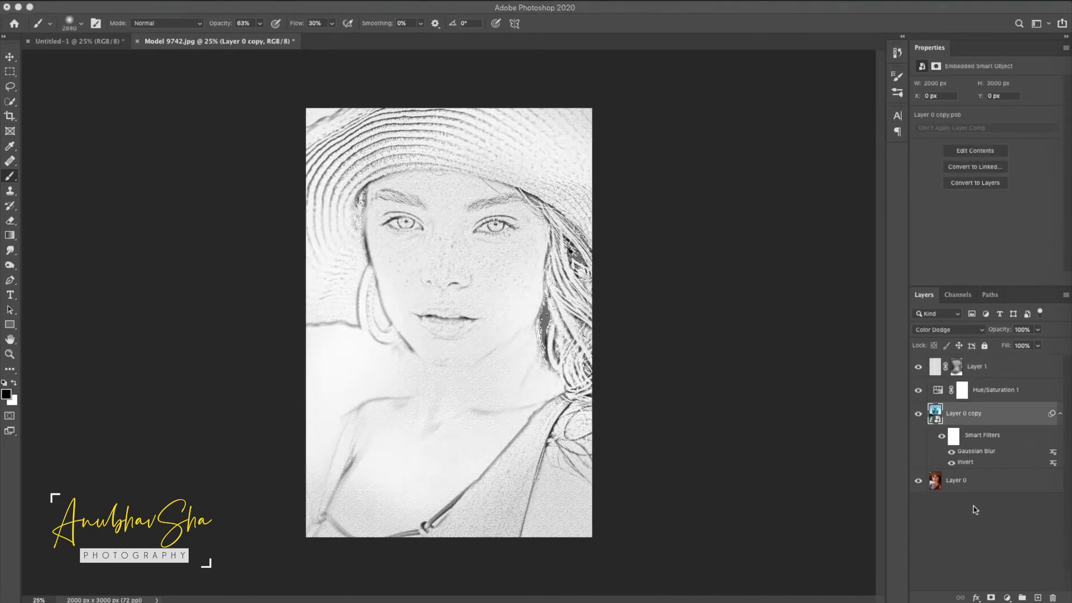
{"action": "left_click", "coordinate": [975, 510]}
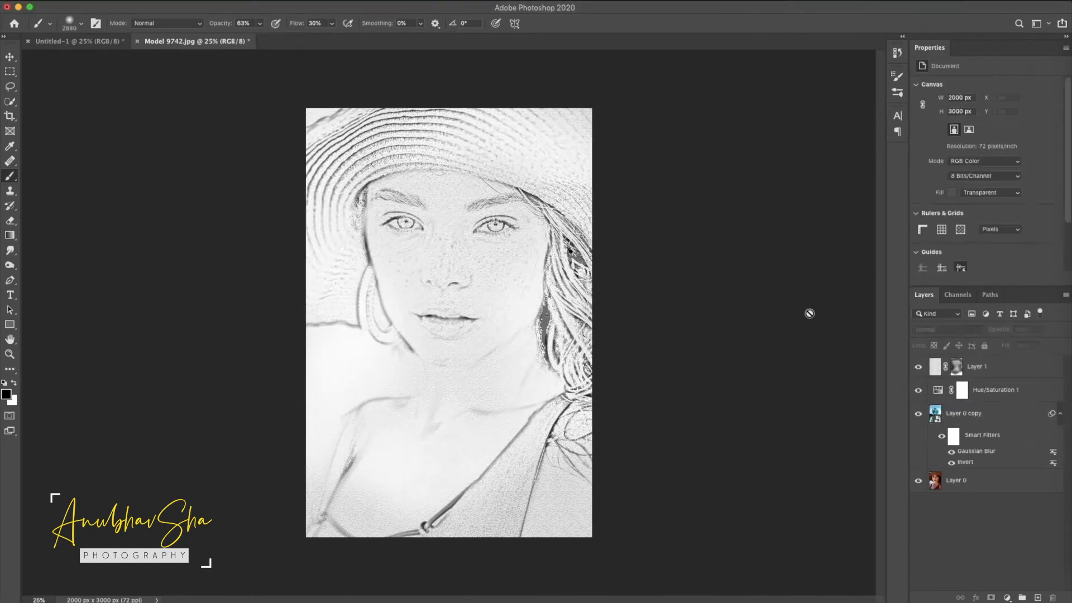
- Raise the radius of the Gaussian Blur smart filter on the inverted layer to slightly above 23.3 pixels
{"action": "double_click", "coordinate": [975, 451]}
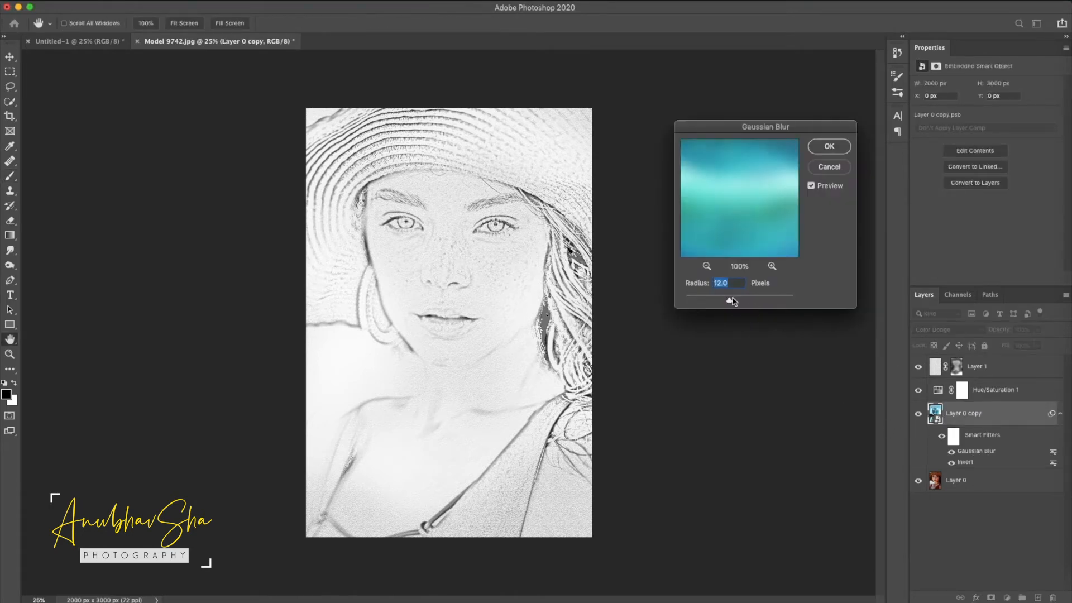
{"action": "left_click_drag", "start_coordinate": [729, 301], "coordinate": [734, 302]}
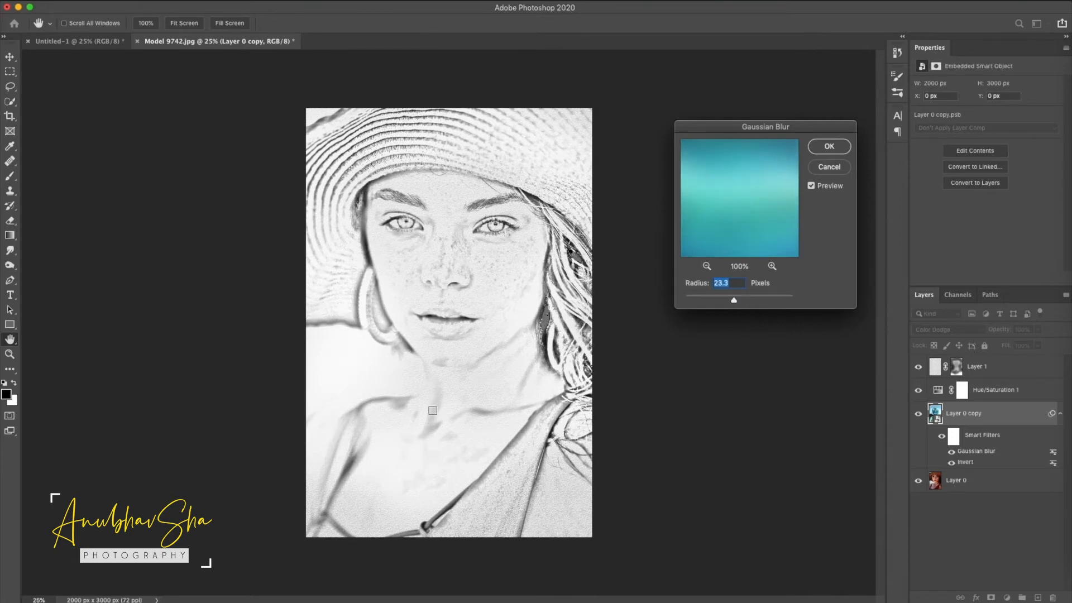
{"action": "mouse_move", "coordinate": [733, 300]}
{"action": "left_mouse_down"}
{"action": "mouse_move", "coordinate": [721, 301]}
{"action": "mouse_move", "coordinate": [735, 302]}
{"action": "left_mouse_up"}
{"action": "left_click", "coordinate": [829, 146]}
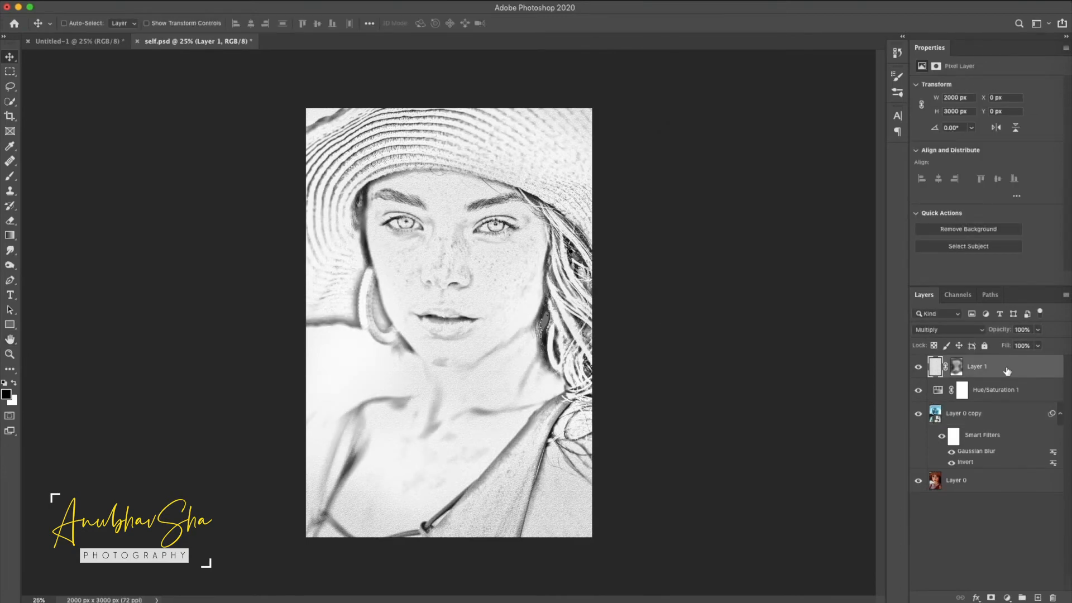
- Stamp all visible layers into a new layer on top and set its blend mode to Linear Light
{"action": "key", "text": "super+alt+shift+e"}
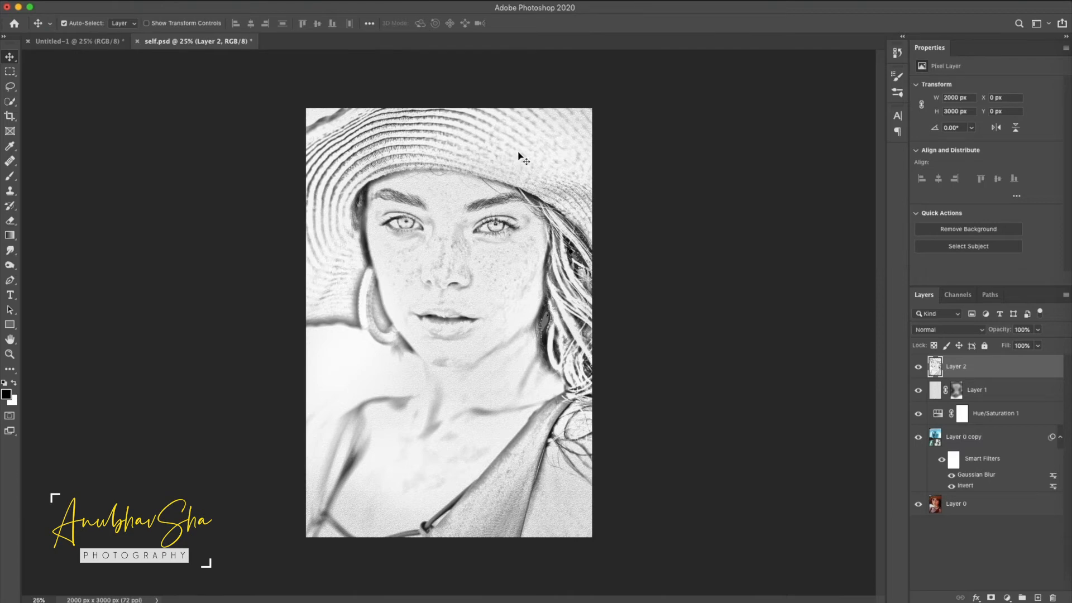
{"action": "left_click", "coordinate": [946, 333]}
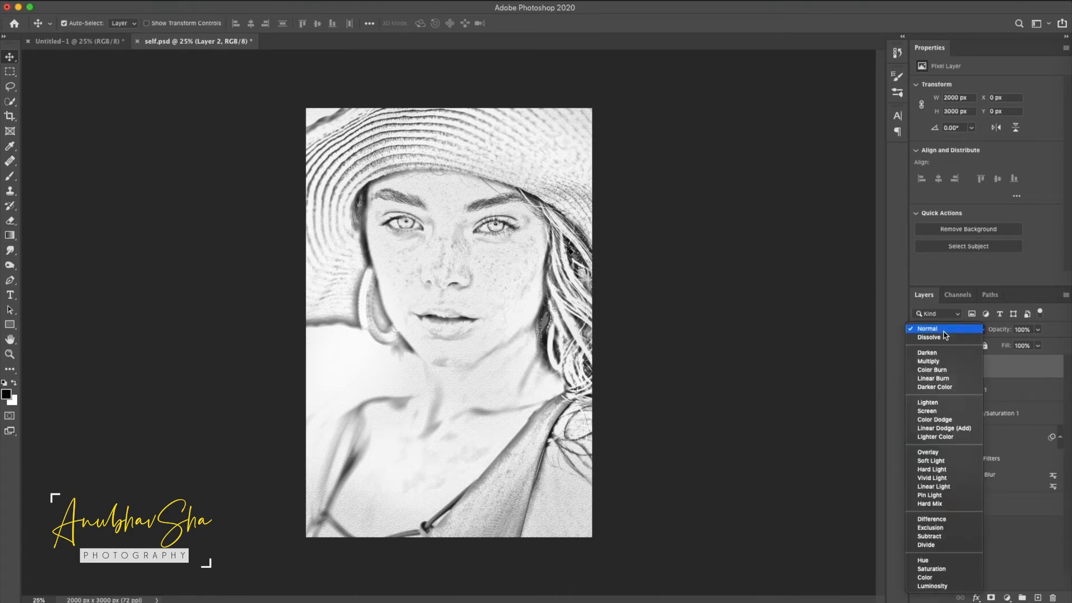
{"action": "left_click", "coordinate": [959, 487]}
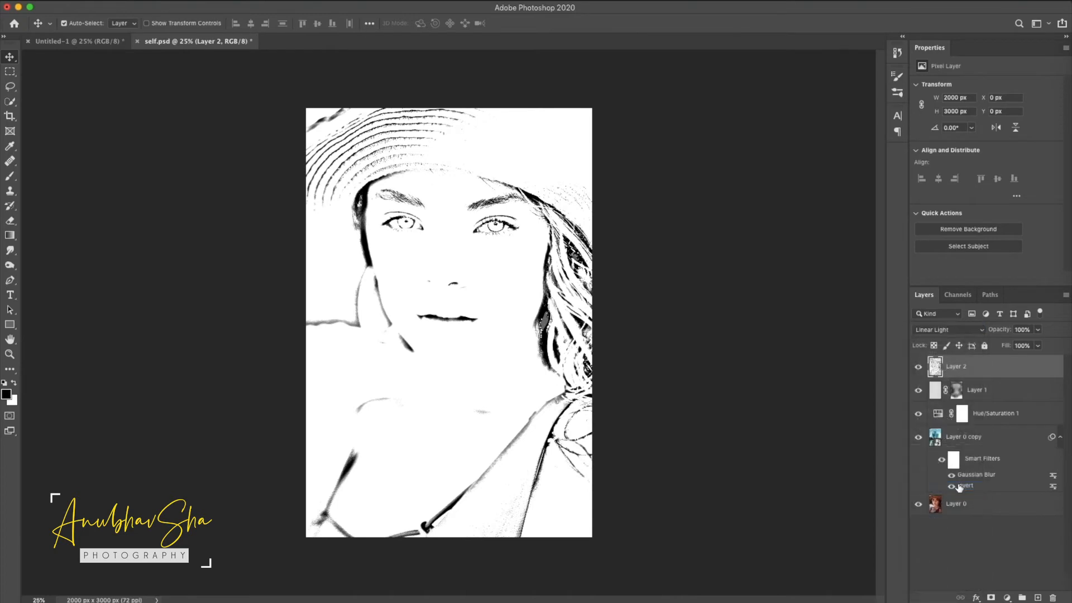
- Apply a High Pass filter with a radius of 6.0 pixels to the stamped layer
{"action": "left_click", "coordinate": [267, 1]}
{"action": "mouse_move", "coordinate": [385, 228]}
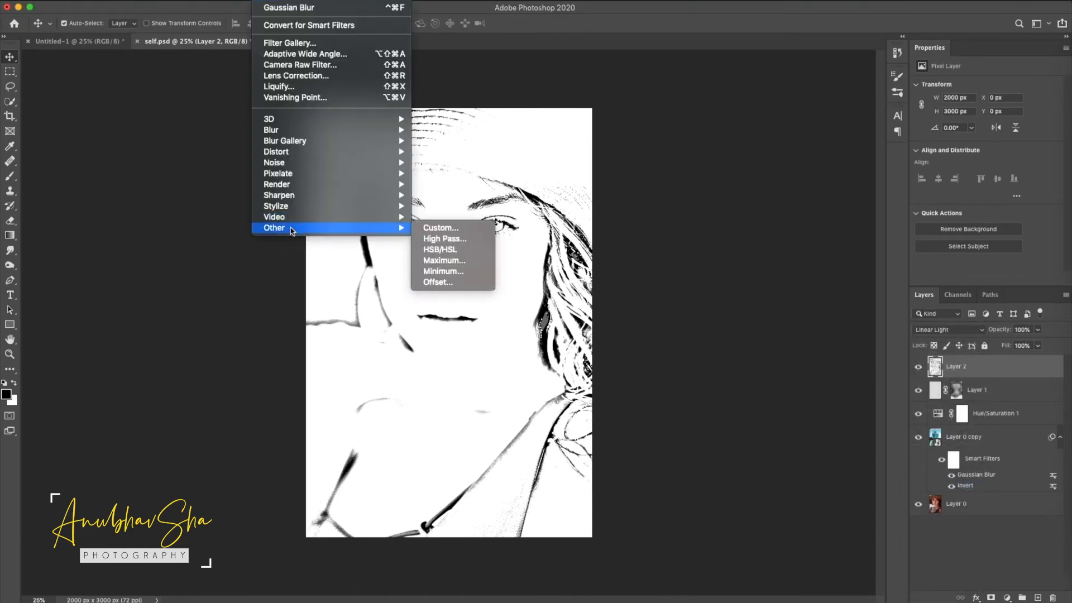
{"action": "left_click", "coordinate": [456, 239]}
{"action": "left_click_drag", "start_coordinate": [501, 134], "coordinate": [718, 140]}
{"action": "mouse_move", "coordinate": [689, 309]}
{"action": "left_mouse_down"}
{"action": "mouse_move", "coordinate": [675, 312]}
{"action": "mouse_move", "coordinate": [702, 311]}
{"action": "left_mouse_up"}
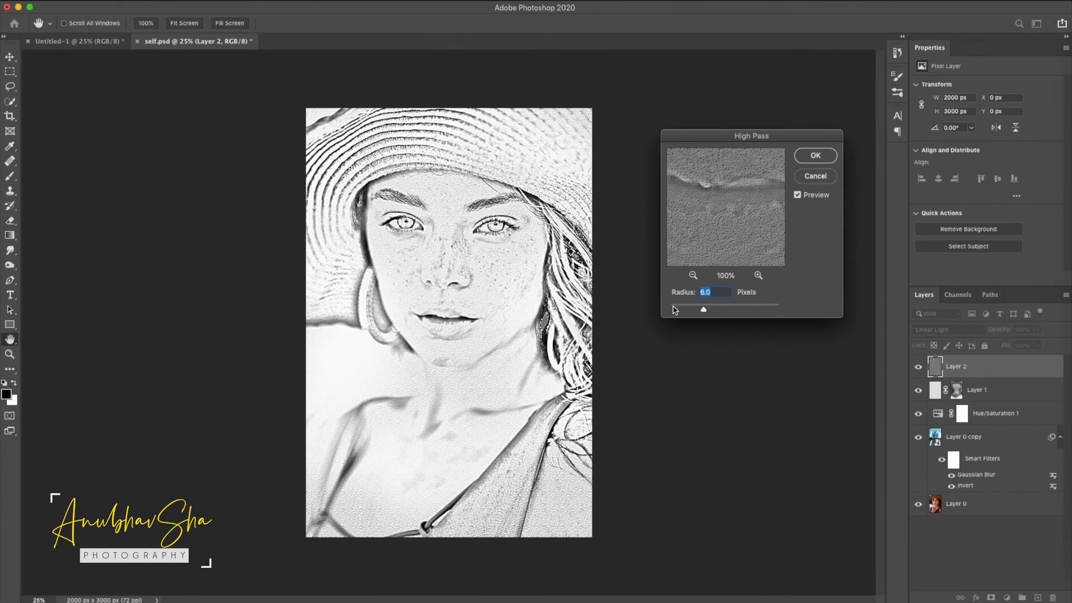
{"action": "left_click", "coordinate": [815, 156]}
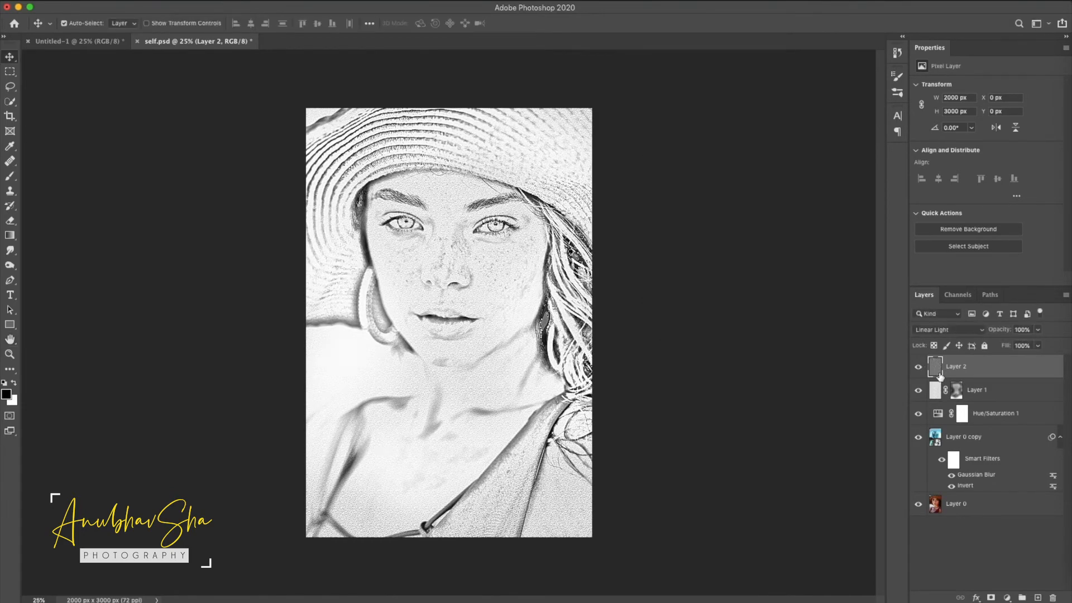
- Add a layer mask to the High Pass layer, invert it to black, and prepare a white brush at 100% opacity
{"action": "left_click", "coordinate": [990, 597]}
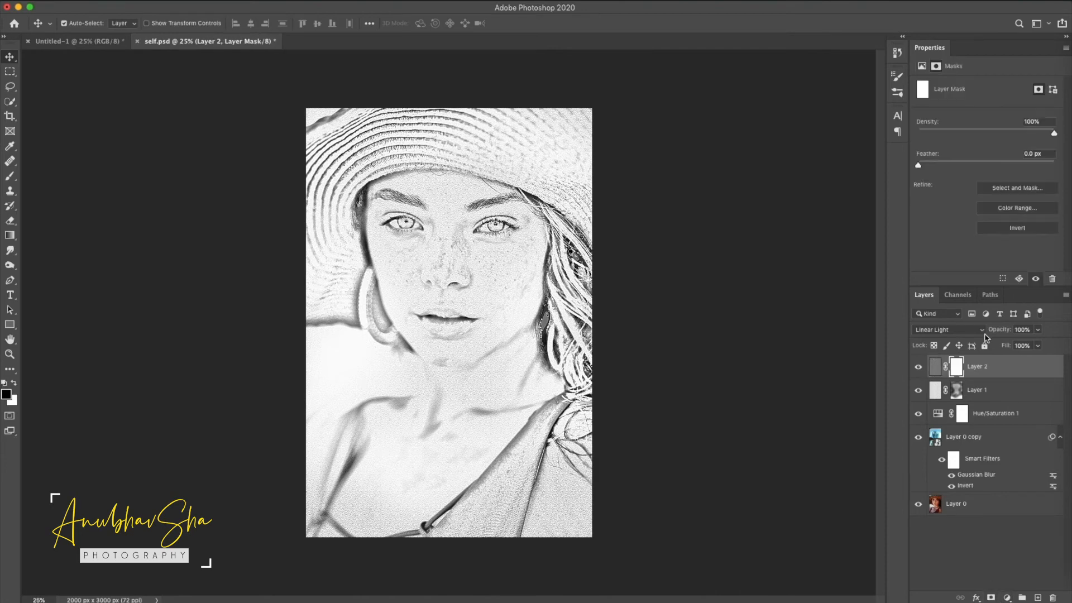
{"action": "key", "text": "super+i"}
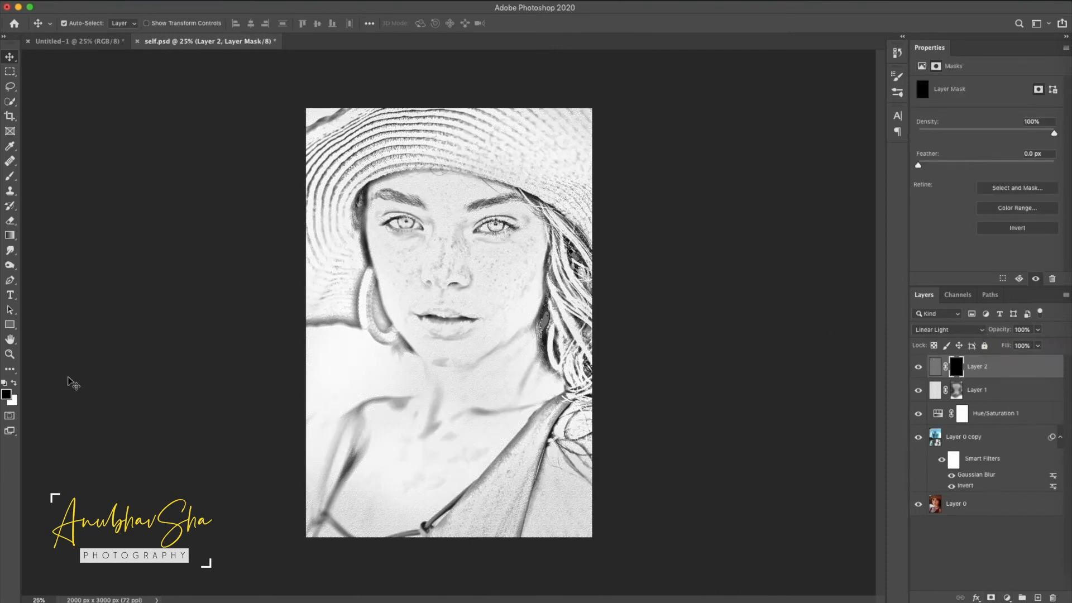
{"action": "left_click", "coordinate": [14, 383]}
{"action": "left_click", "coordinate": [12, 178]}
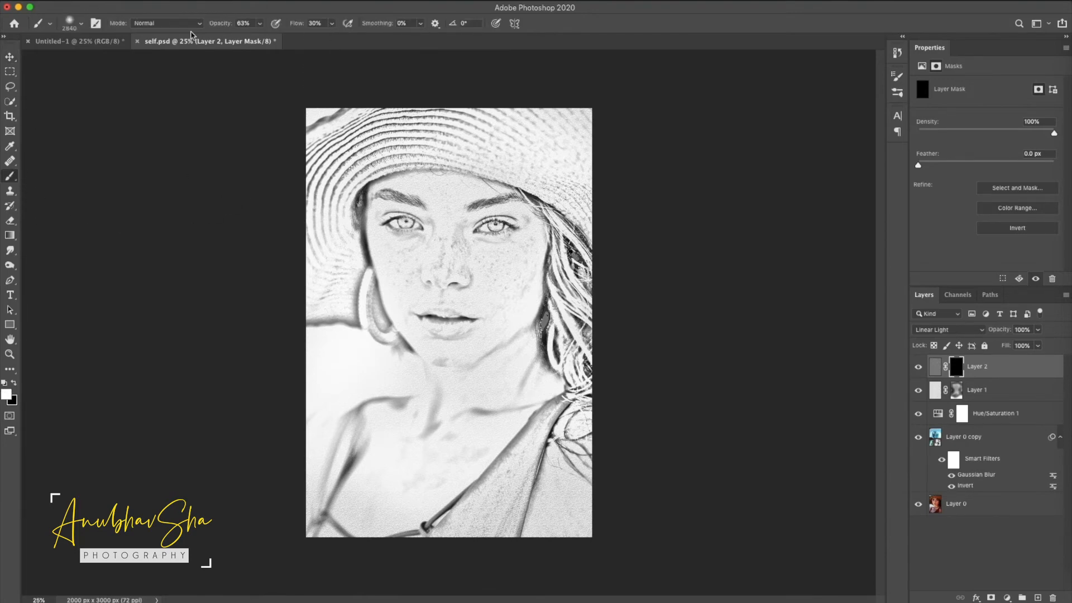
{"action": "left_click", "coordinate": [261, 23]}
{"action": "left_click_drag", "start_coordinate": [268, 37], "coordinate": [279, 37]}
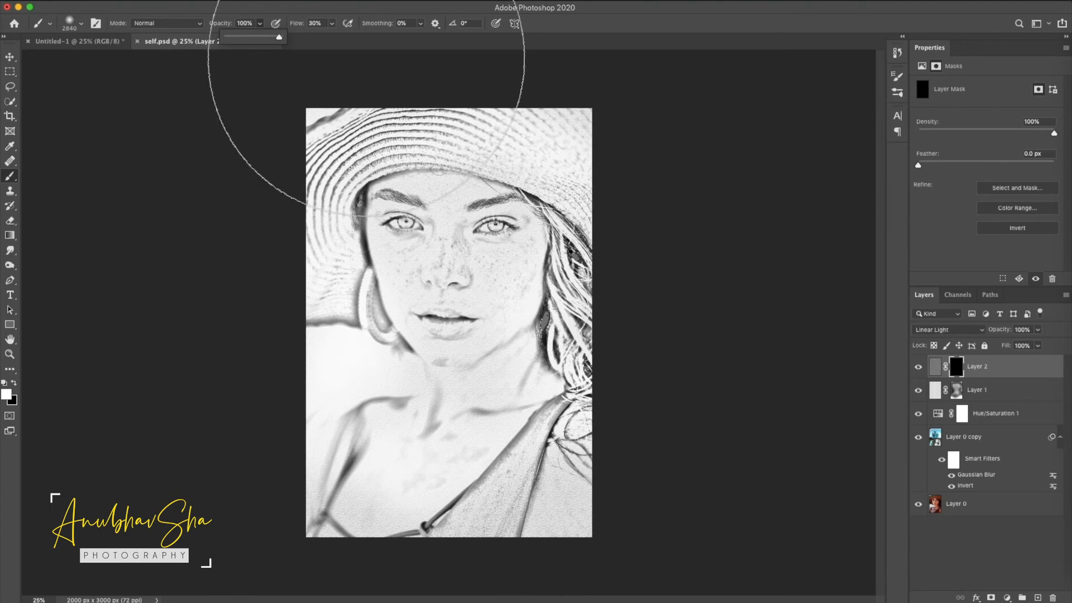
{"action": "left_click", "coordinate": [968, 265]}
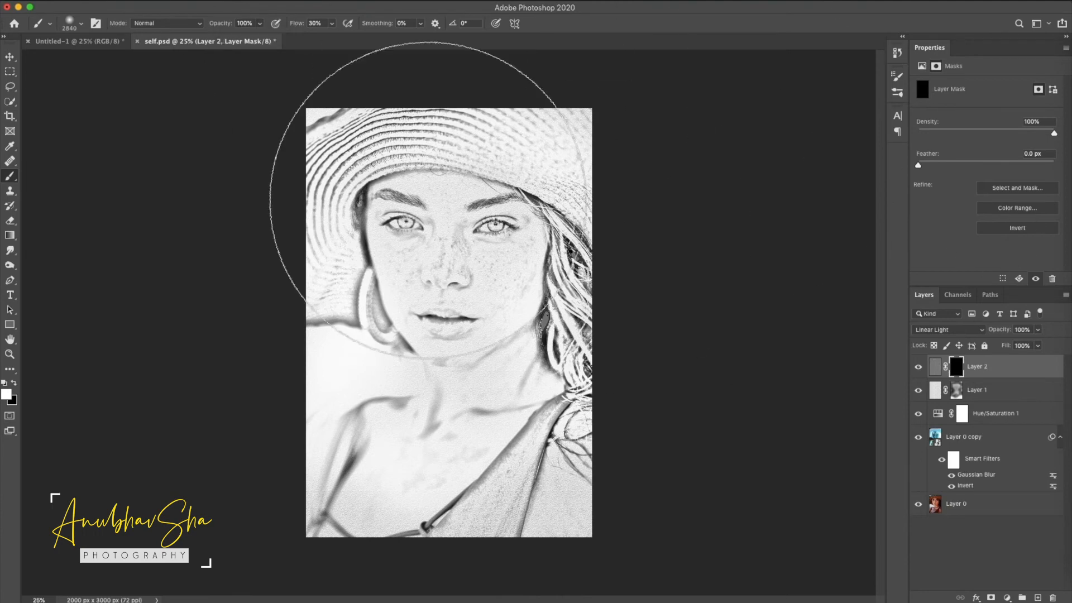
- Reduce the brush size to 137 and paint white on the mask over the eyes, eyebrows and hair to reveal the sharpening
{"action": "left_click", "coordinate": [82, 27]}
{"action": "left_click", "coordinate": [105, 55]}
{"action": "left_click", "coordinate": [952, 233]}
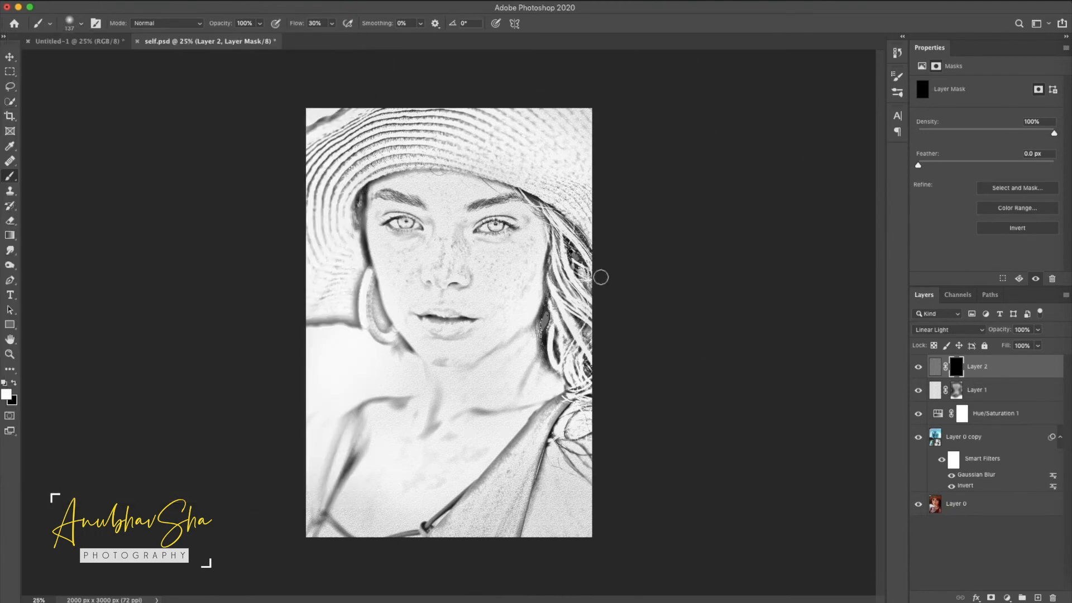
{"action": "mouse_move", "coordinate": [496, 219]}
{"action": "left_mouse_down"}
{"action": "mouse_move", "coordinate": [470, 231]}
{"action": "mouse_move", "coordinate": [507, 229]}
{"action": "mouse_move", "coordinate": [489, 218]}
{"action": "left_mouse_up"}
{"action": "mouse_move", "coordinate": [391, 224]}
{"action": "left_mouse_down"}
{"action": "mouse_move", "coordinate": [442, 311]}
{"action": "mouse_move", "coordinate": [438, 230]}
{"action": "mouse_move", "coordinate": [425, 214]}
{"action": "mouse_move", "coordinate": [461, 206]}
{"action": "left_mouse_up"}
{"action": "left_click_drag", "start_coordinate": [582, 310], "coordinate": [577, 392]}
{"action": "key", "text": "super+equal"}
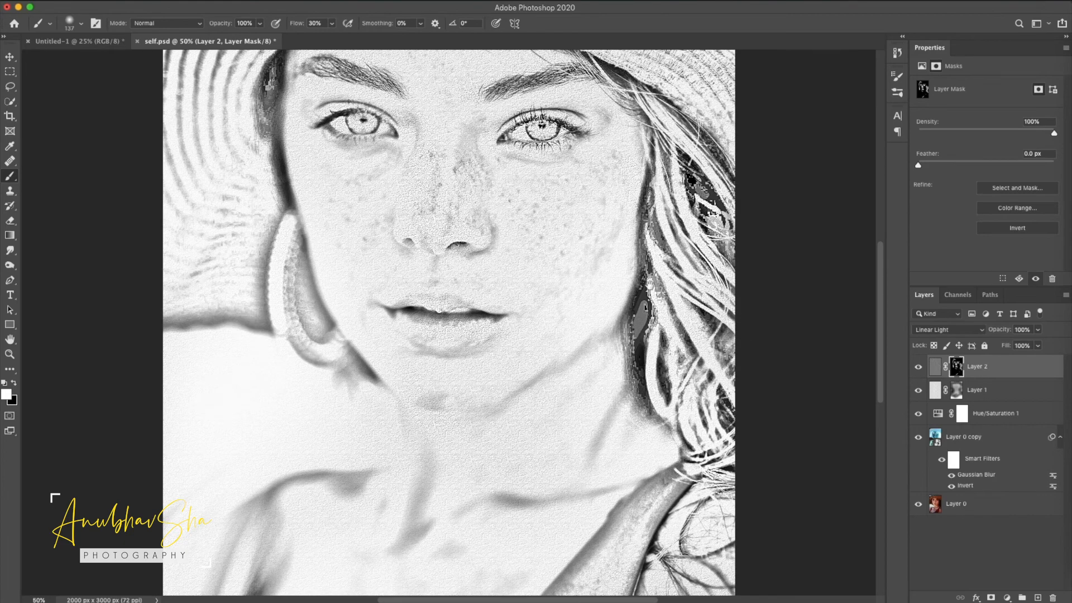
{"action": "key", "text": "super+equal"}
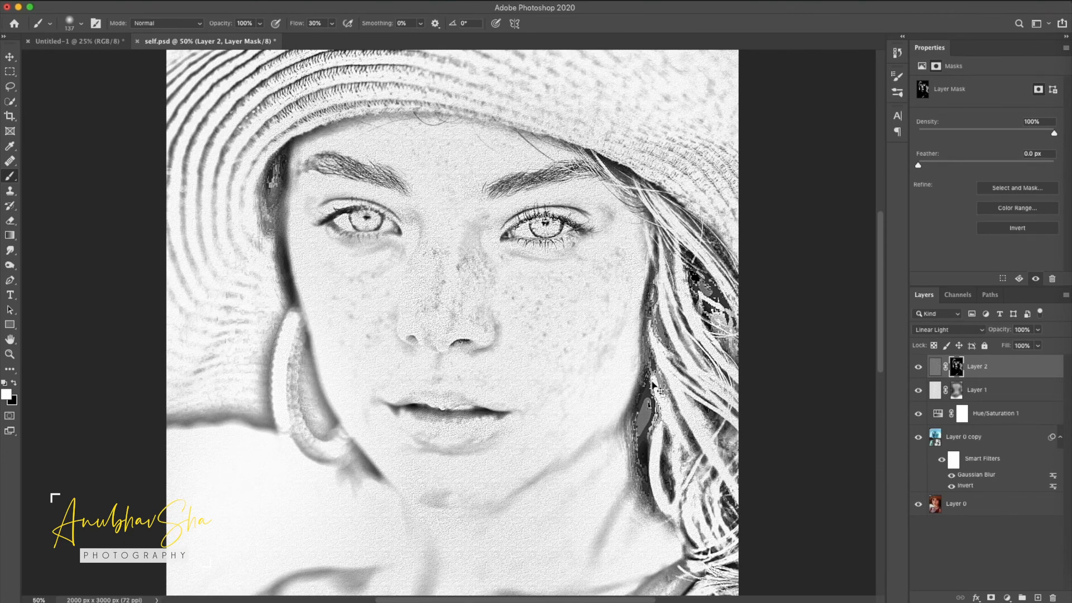
- Compare the sketch with and without the High Pass sharpening layer
{"action": "key", "text": "super+minus"}
{"action": "left_click", "coordinate": [918, 368]}
{"action": "left_click", "coordinate": [918, 368]}
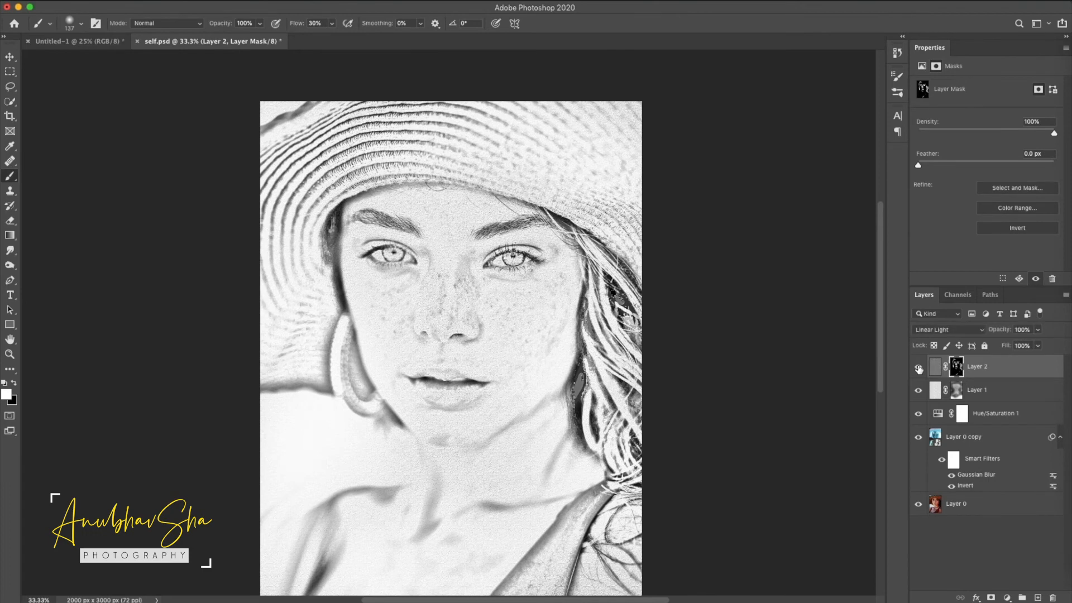
{"action": "left_click", "coordinate": [918, 368]}
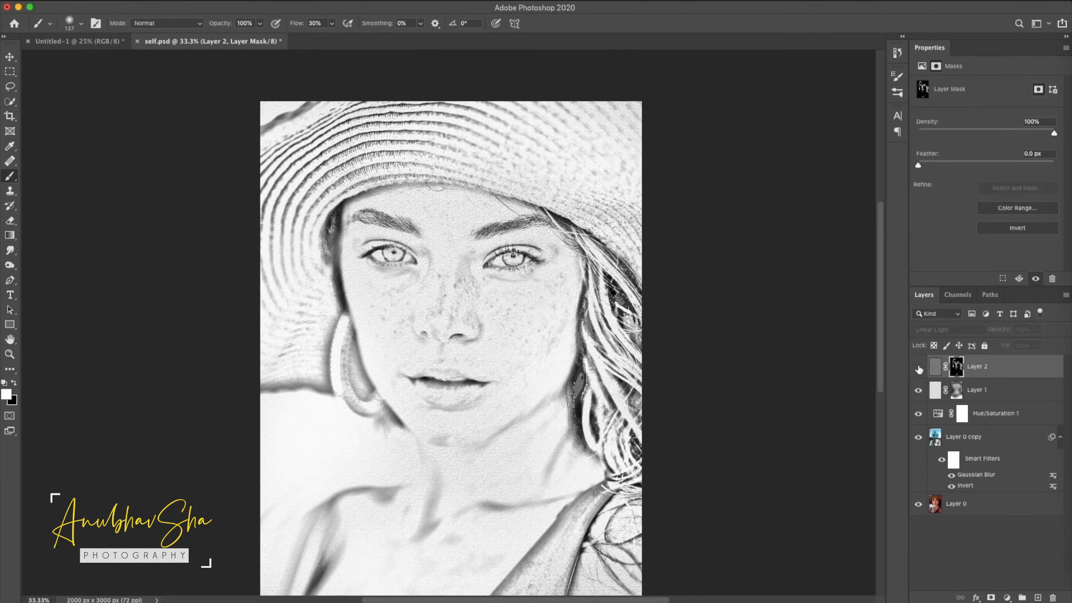
{"action": "left_click", "coordinate": [918, 368]}
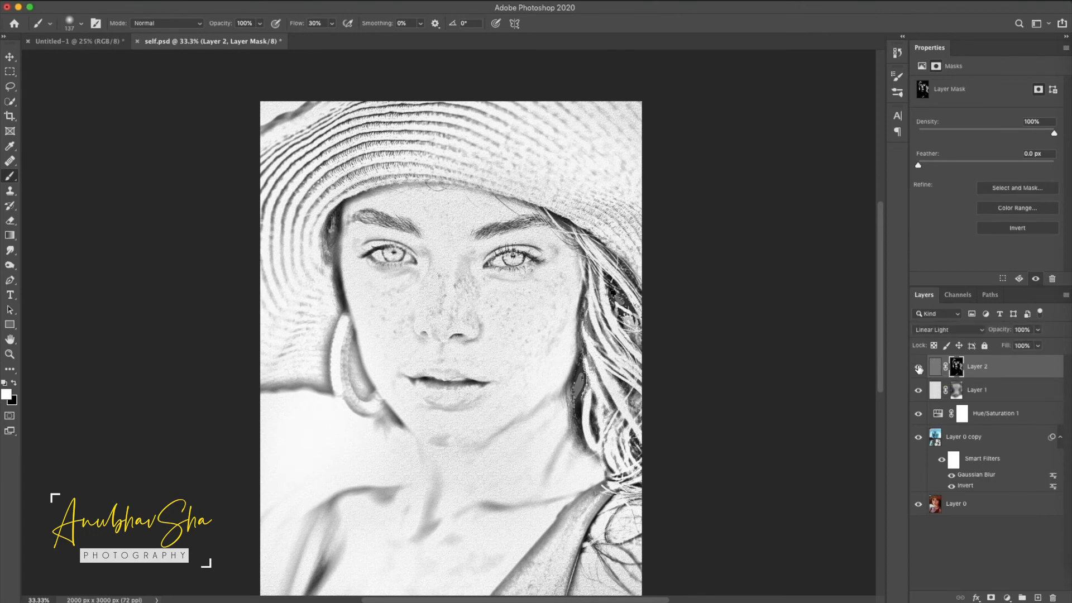
- Compare the original colour photo on its own with the full pencil sketch
{"action": "left_click", "coordinate": [918, 506], "text": "alt"}
{"action": "left_click", "coordinate": [917, 506], "text": "alt"}
{"action": "left_click", "coordinate": [918, 506], "text": "alt"}
{"action": "left_click", "coordinate": [918, 506], "text": "alt"}
{"action": "left_click", "coordinate": [917, 506], "text": "alt"}
{"action": "left_click", "coordinate": [917, 507], "text": "alt"}
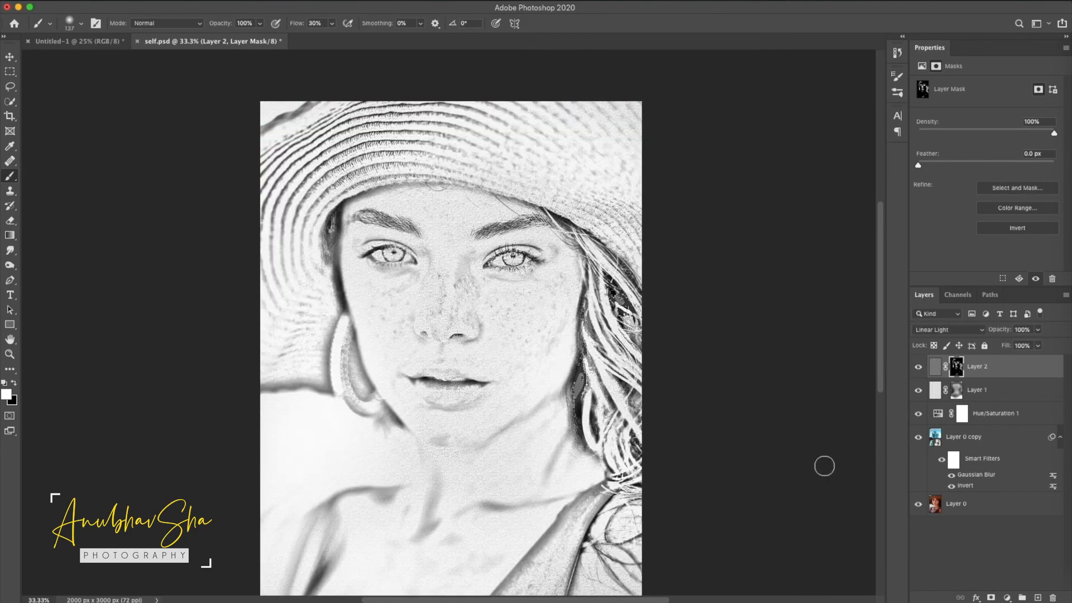